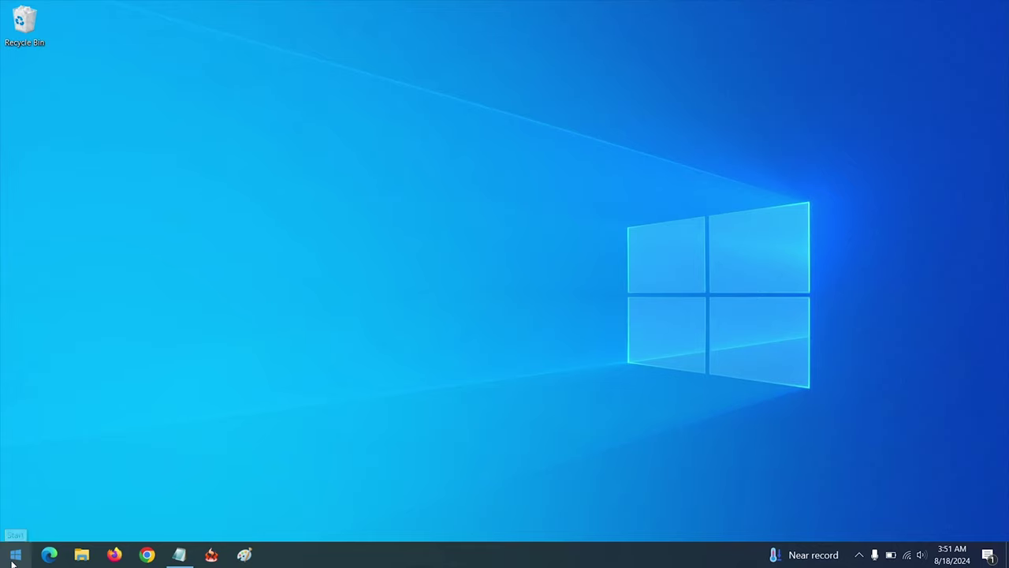
Search the Start menu for 'services' and launch the Services console.
key("super")
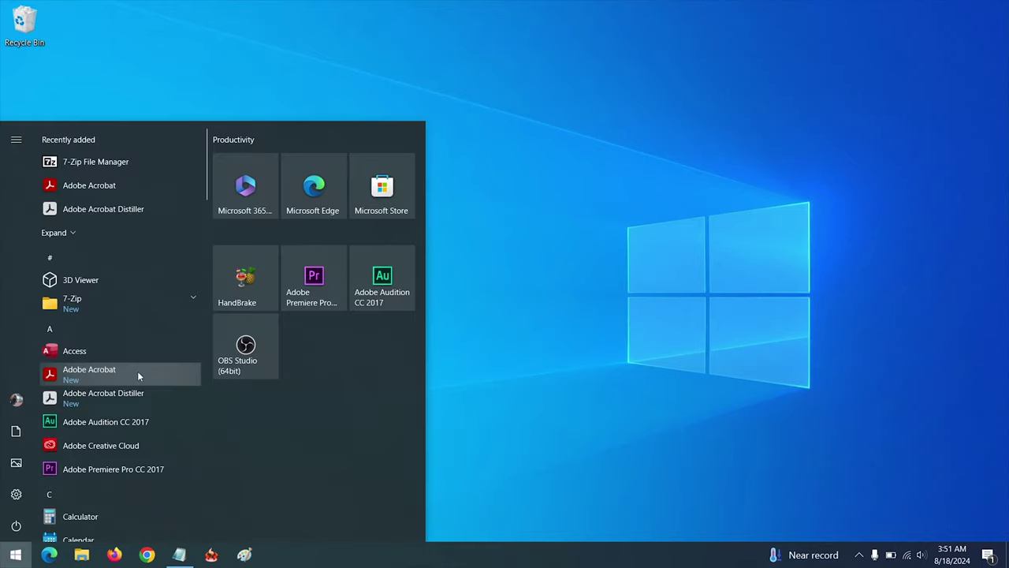
type("ser")
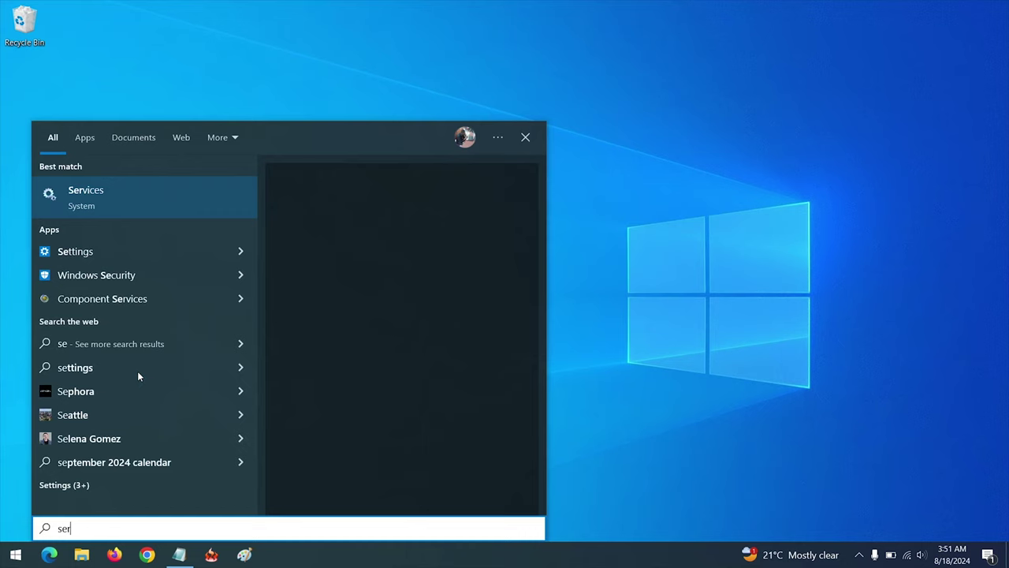
type("vic")
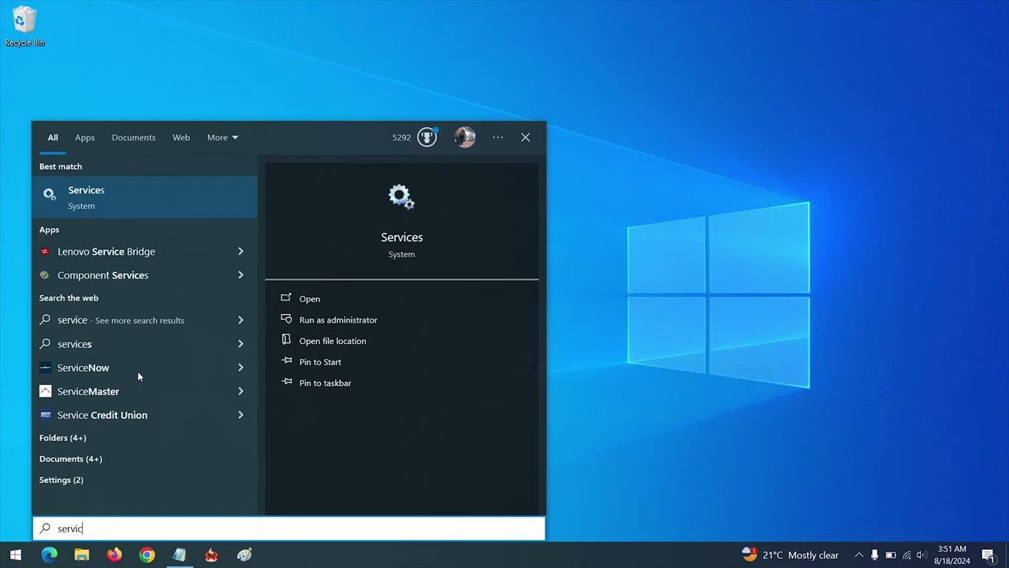
key("BackSpace")
key("BackSpace")
type("ices")
left_click(141, 197)
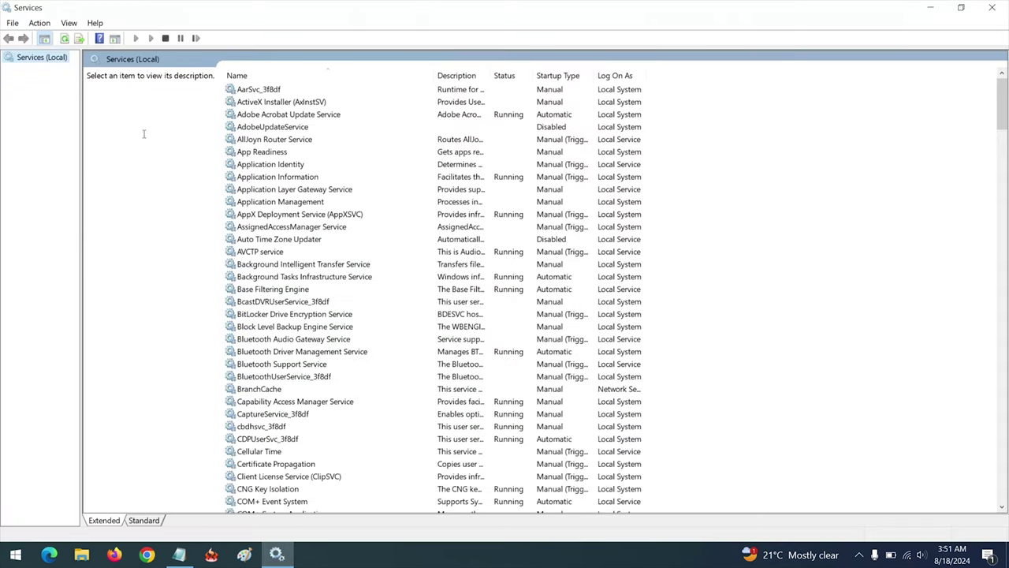
Find Windows Update in the services list and open its properties.
left_click(298, 301)
scroll(301, 309, "down", 6)
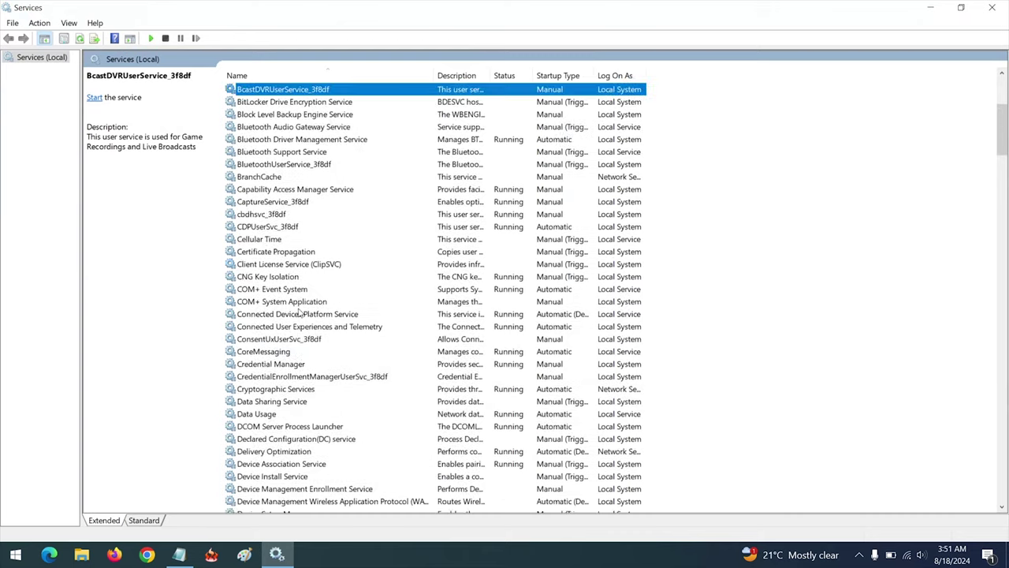
key("w")
scroll(309, 355, "down", 2)
scroll(310, 389, "down", 4)
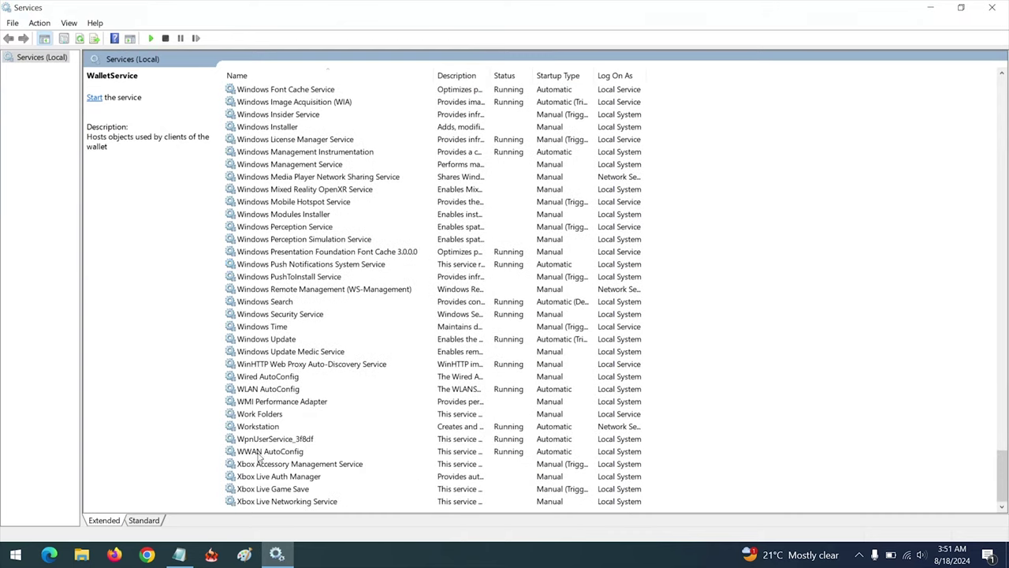
left_click(282, 341)
double_click(284, 341)
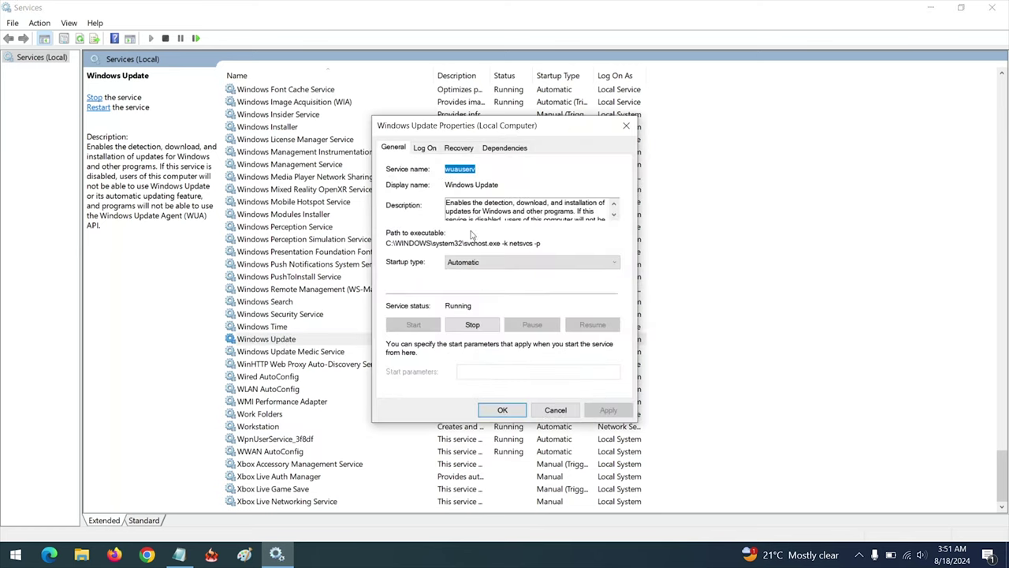
Stop the Windows Update service, set its startup type to Disabled, and close Services.
left_click(465, 263)
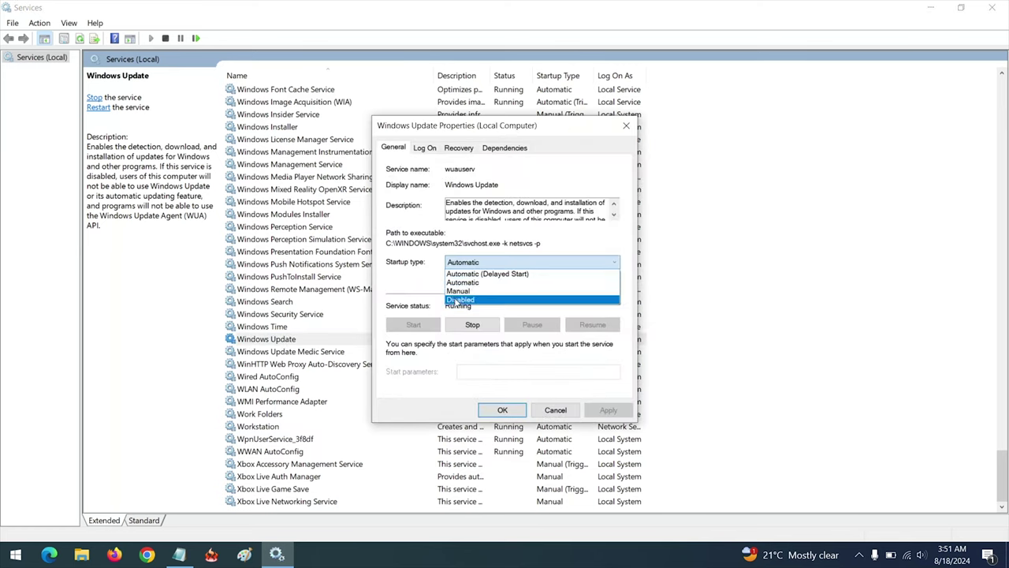
left_click(464, 360)
left_click(473, 325)
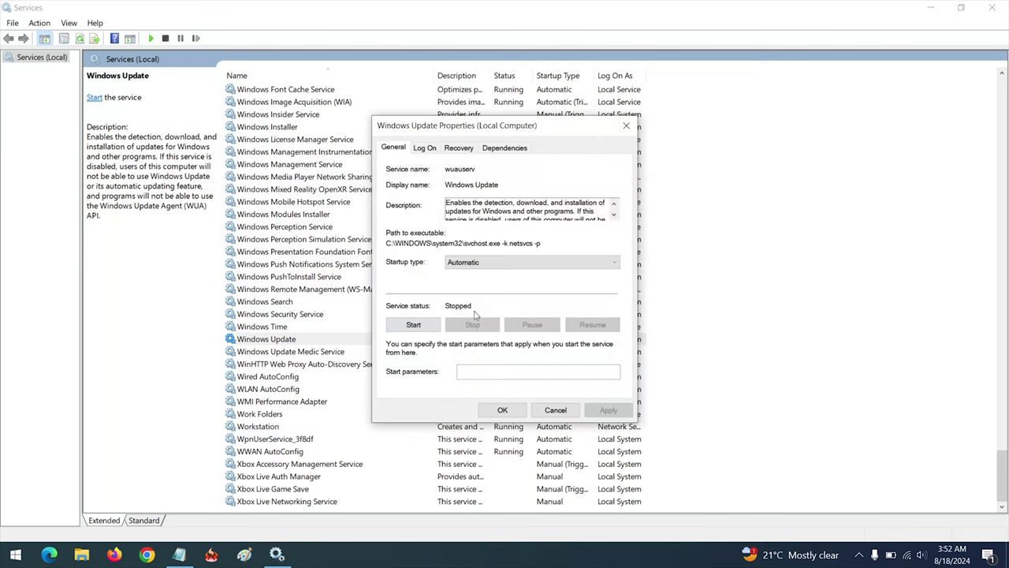
left_click(489, 263)
left_click(463, 301)
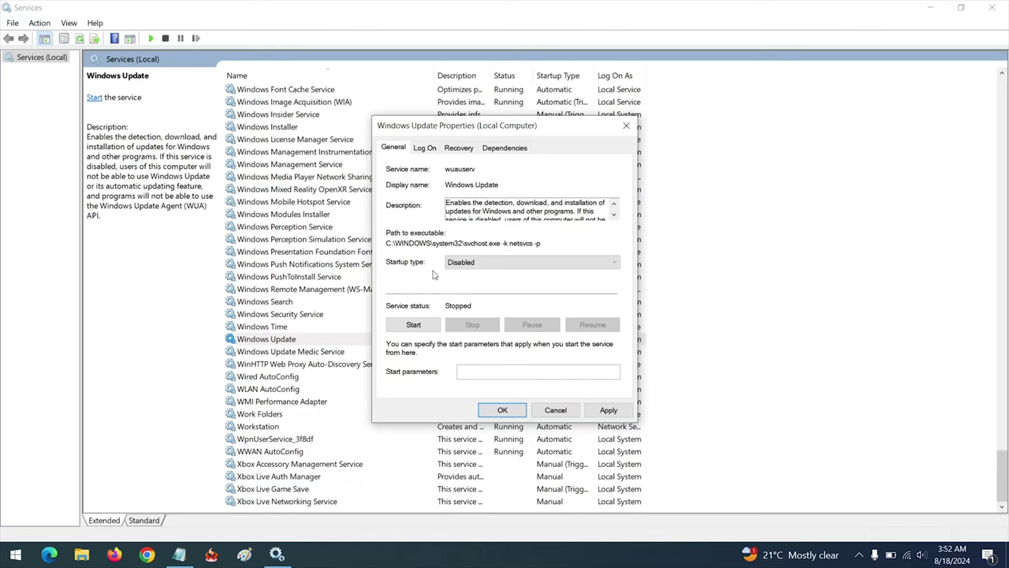
left_click(608, 410)
left_click(502, 410)
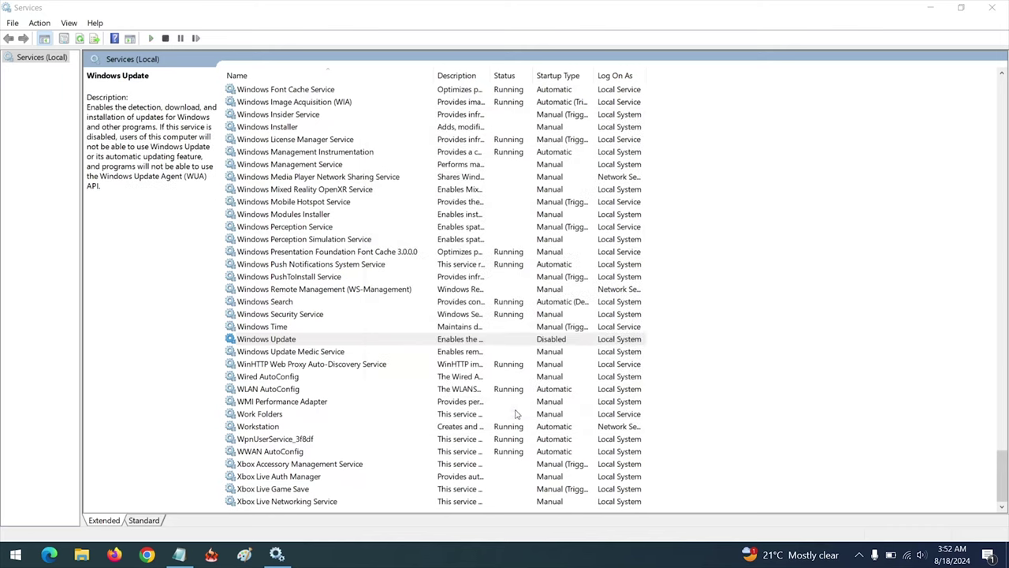
left_click(1000, 6)
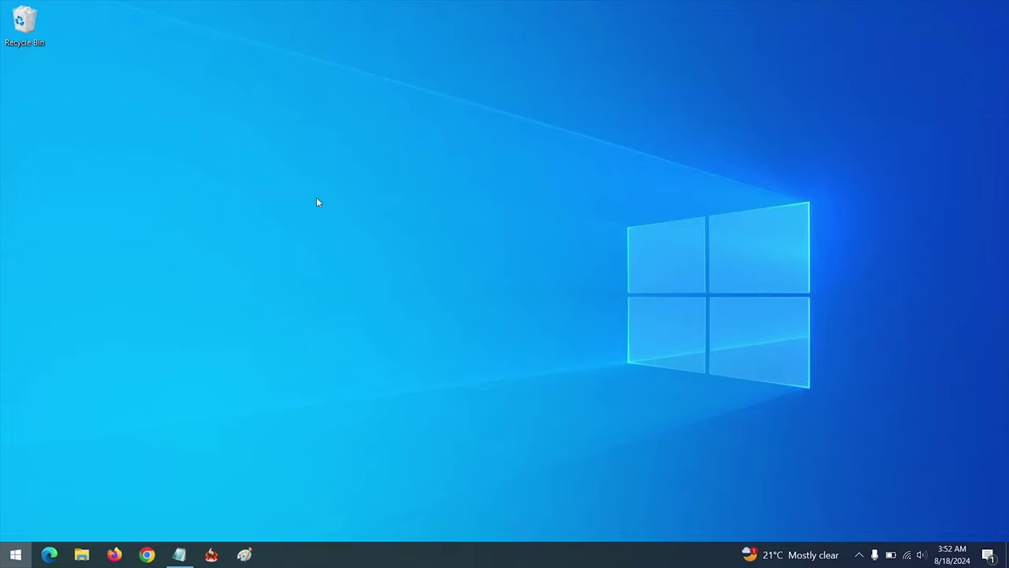
Open the Local Group Policy Editor by searching 'group' and running gpedit.msc, then maximize it.
key("super")
type("group")
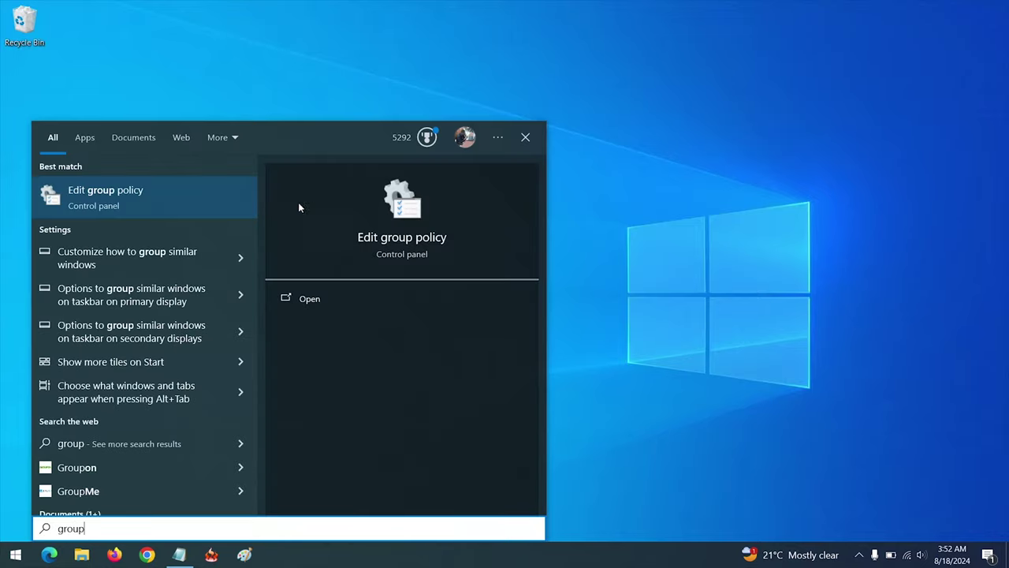
left_click(138, 203)
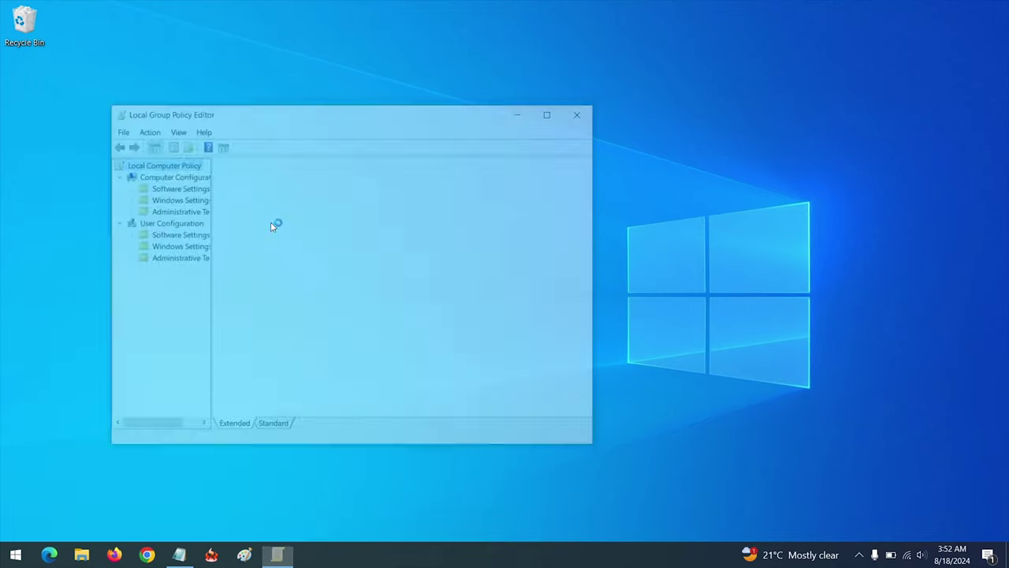
key("super+r")
type("gpe")
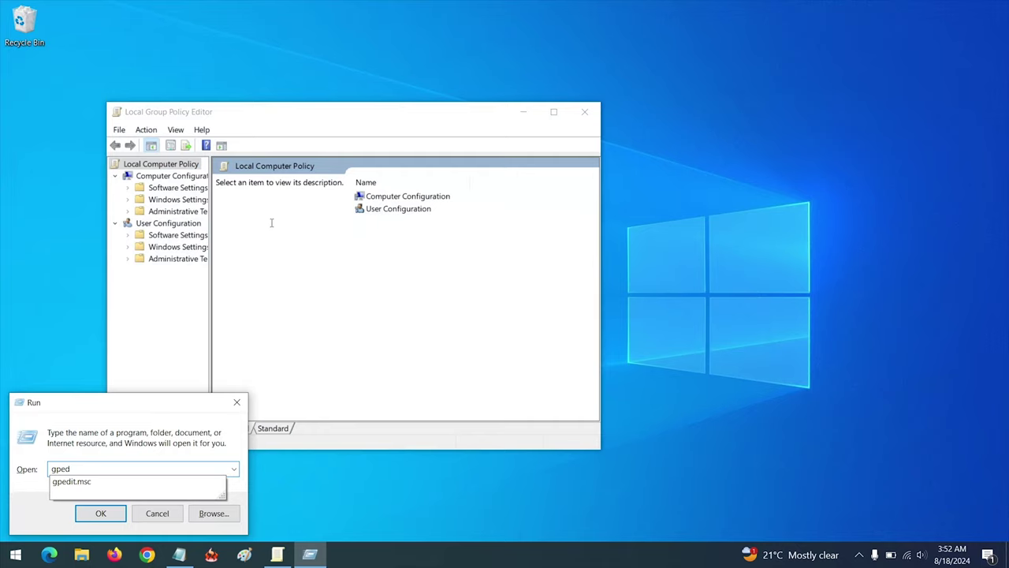
type("dit.msc")
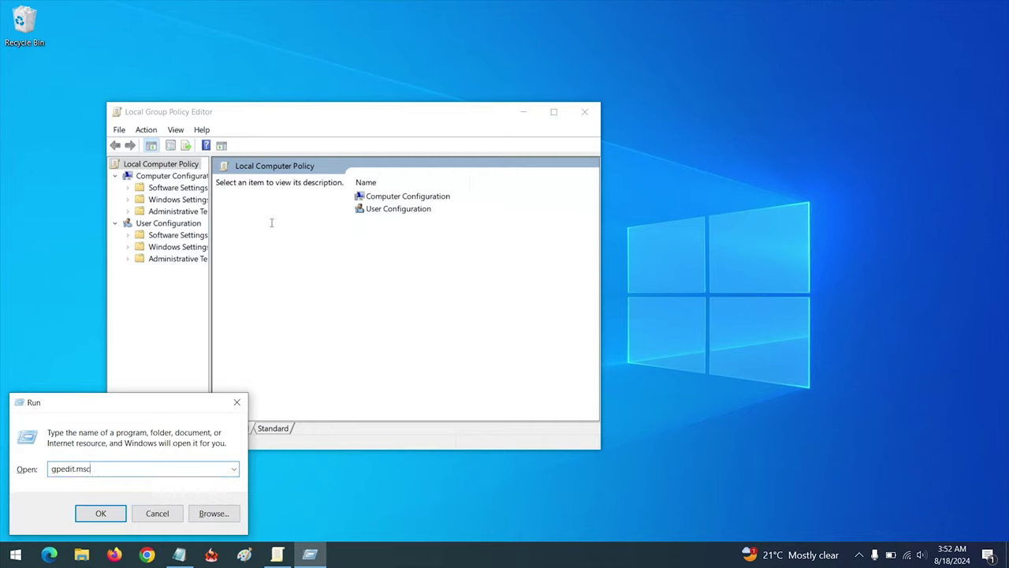
key("Return")
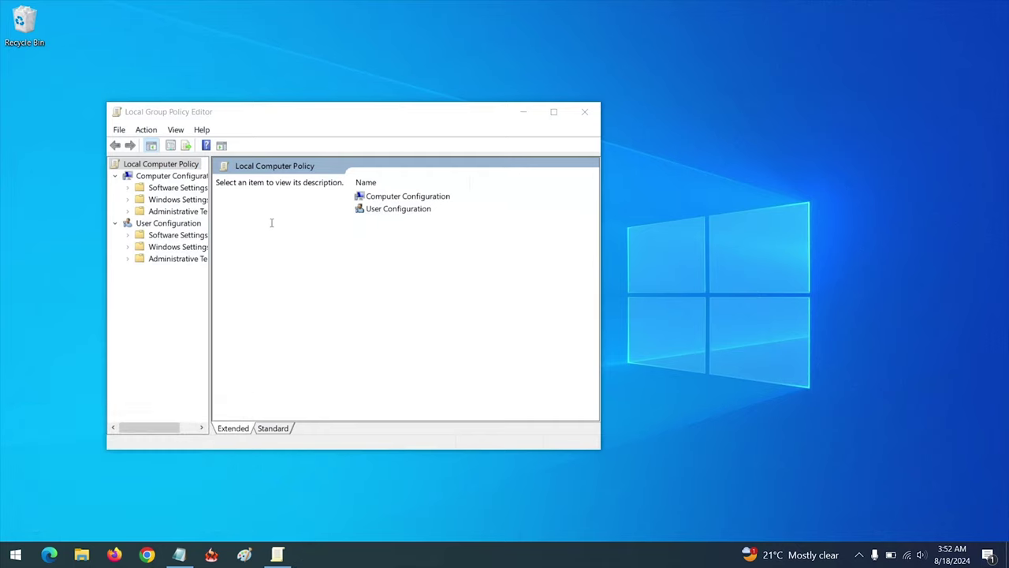
left_click(554, 112)
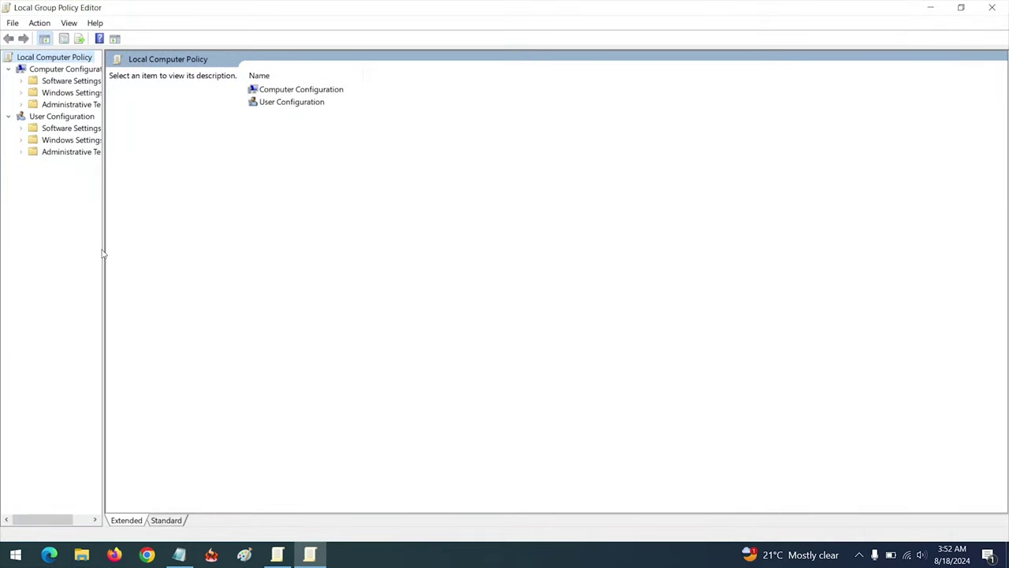
Browse Administrative Templates > Windows Components > Windows Update and open Configure Automatic Updates maximized.
left_click_drag(102, 249, 280, 251)
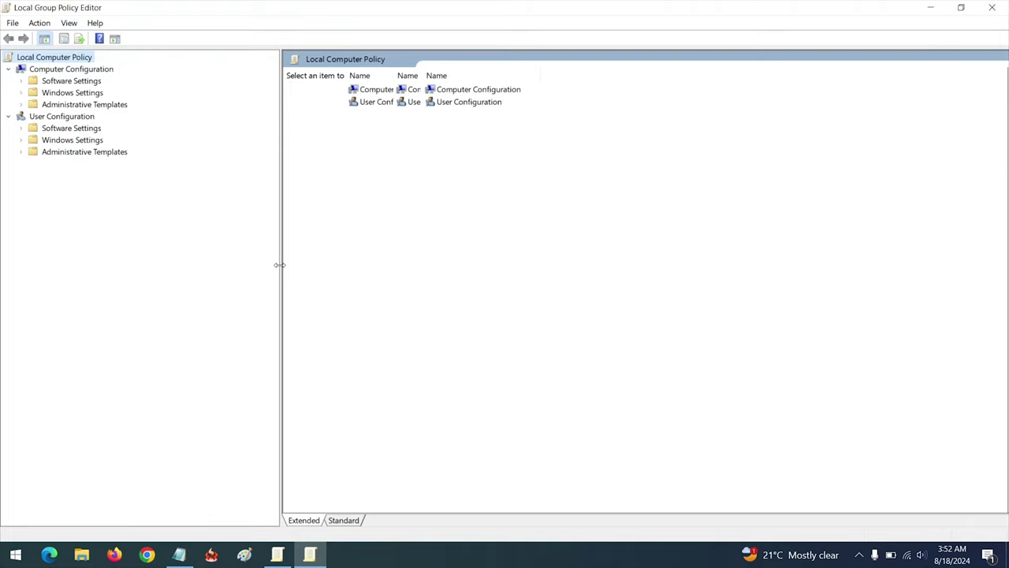
left_click(64, 71)
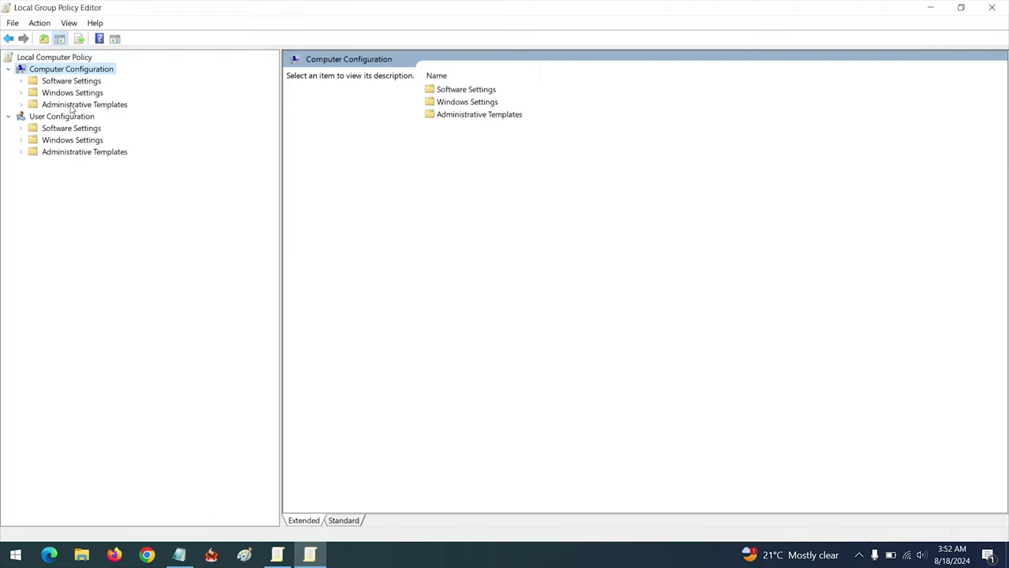
double_click(79, 105)
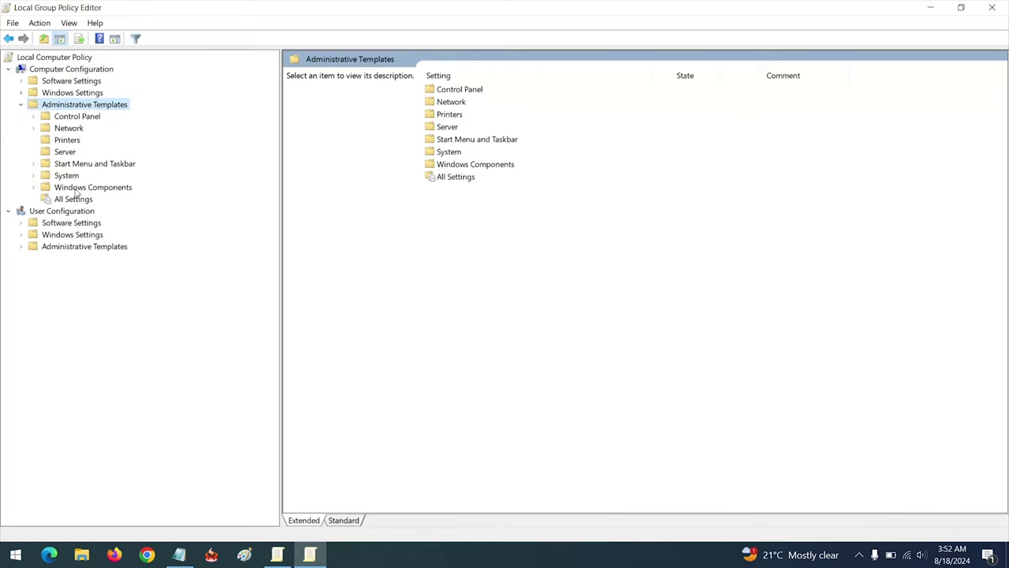
double_click(475, 167)
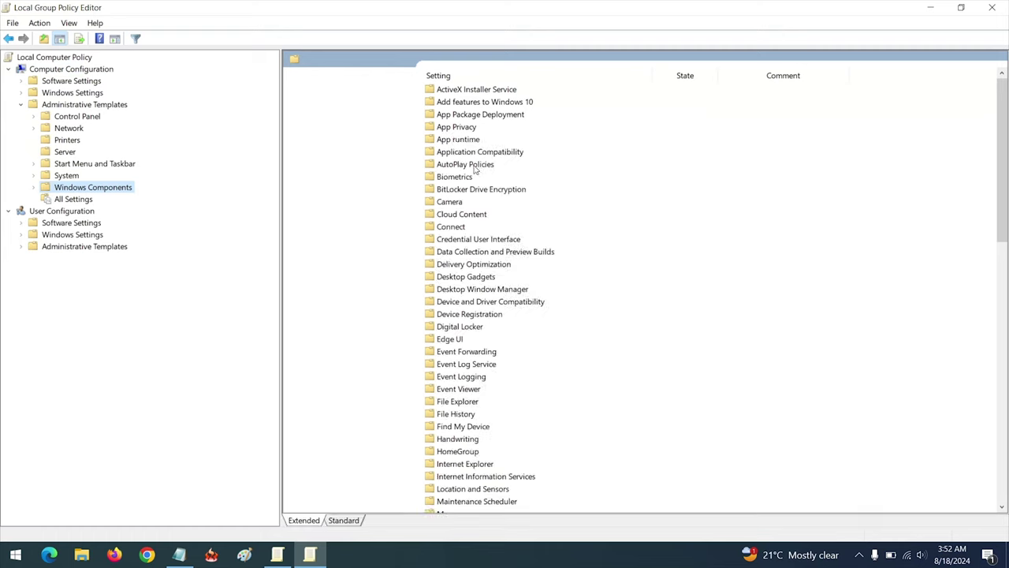
scroll(499, 320, "down", 18)
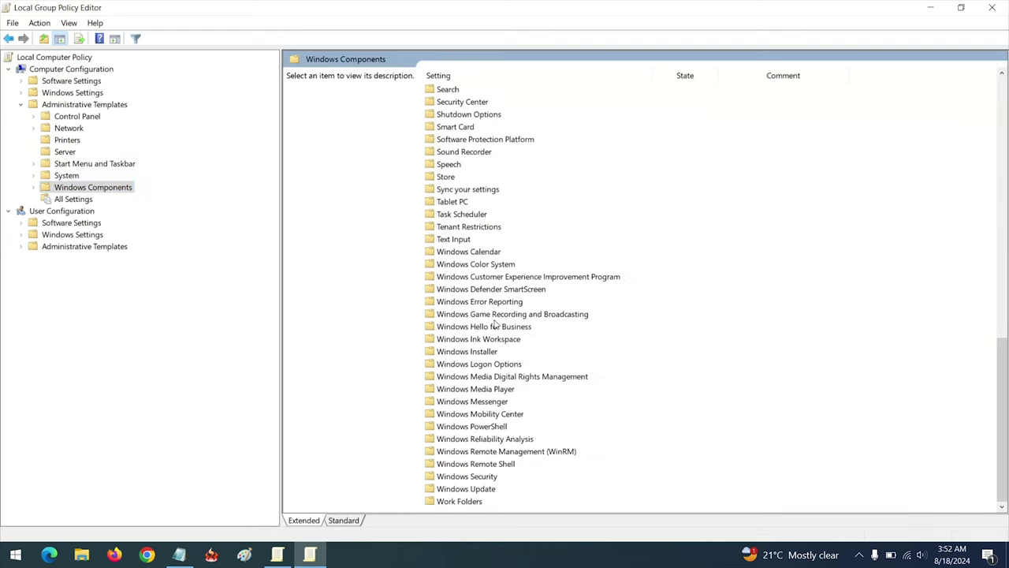
double_click(489, 489)
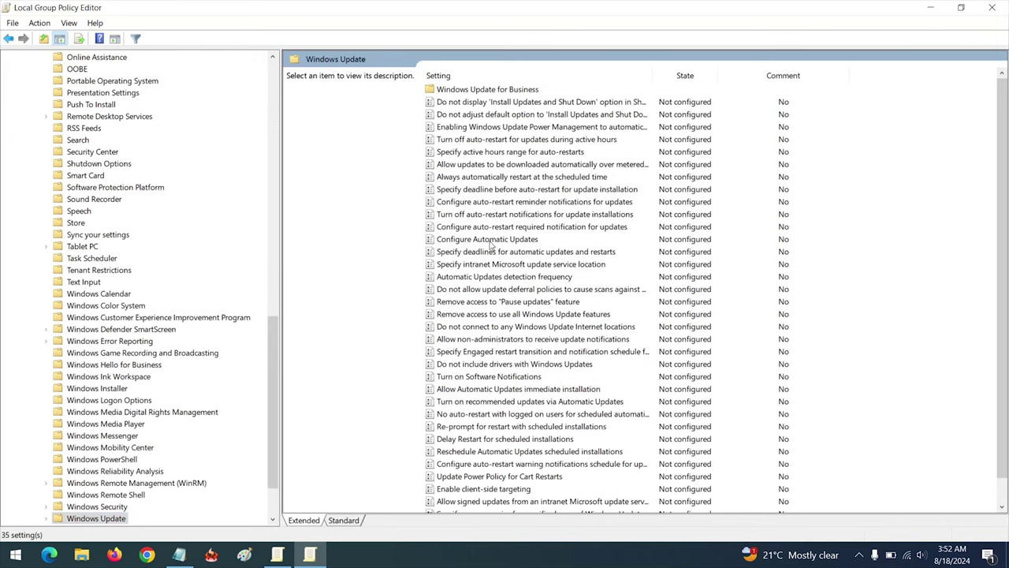
double_click(490, 241)
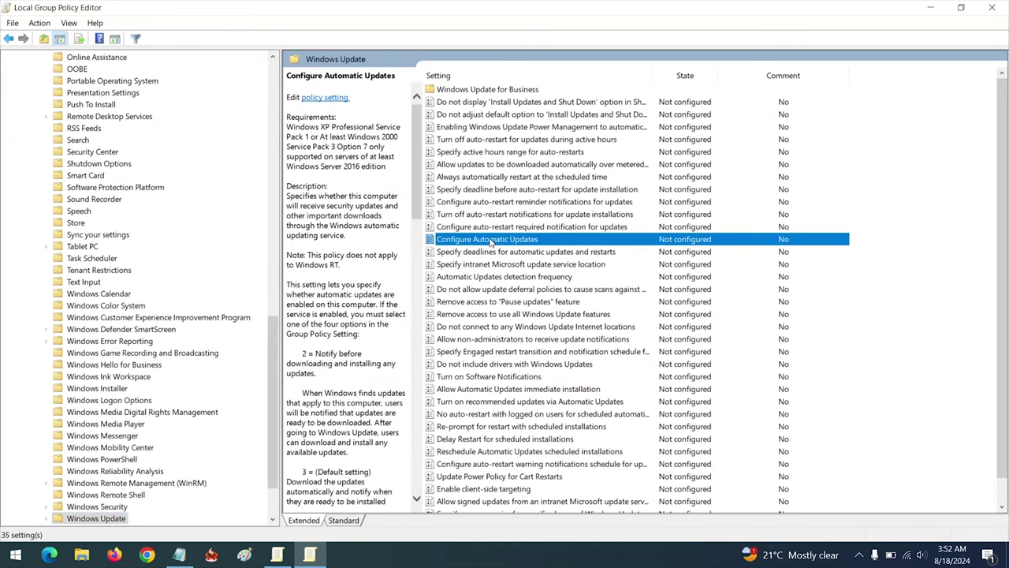
left_click(458, 61)
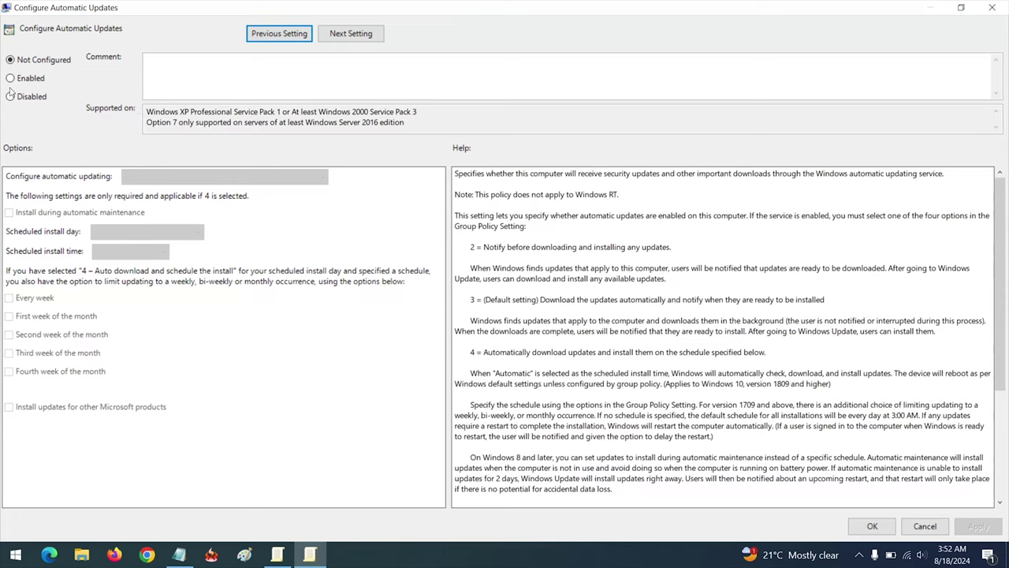
Set the Configure Automatic Updates policy to Disabled and apply it.
left_click(12, 98)
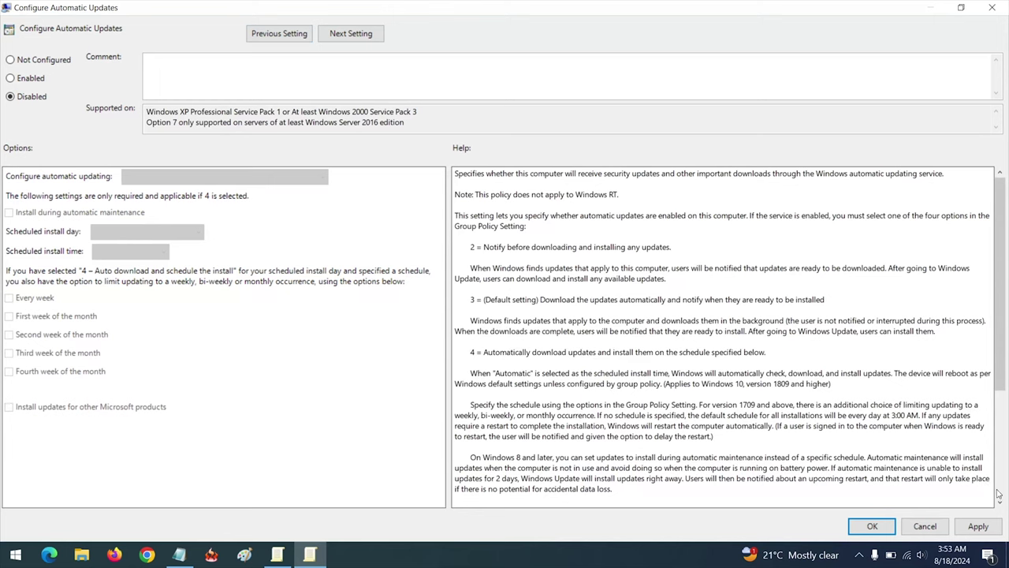
left_click(977, 526)
left_click(872, 526)
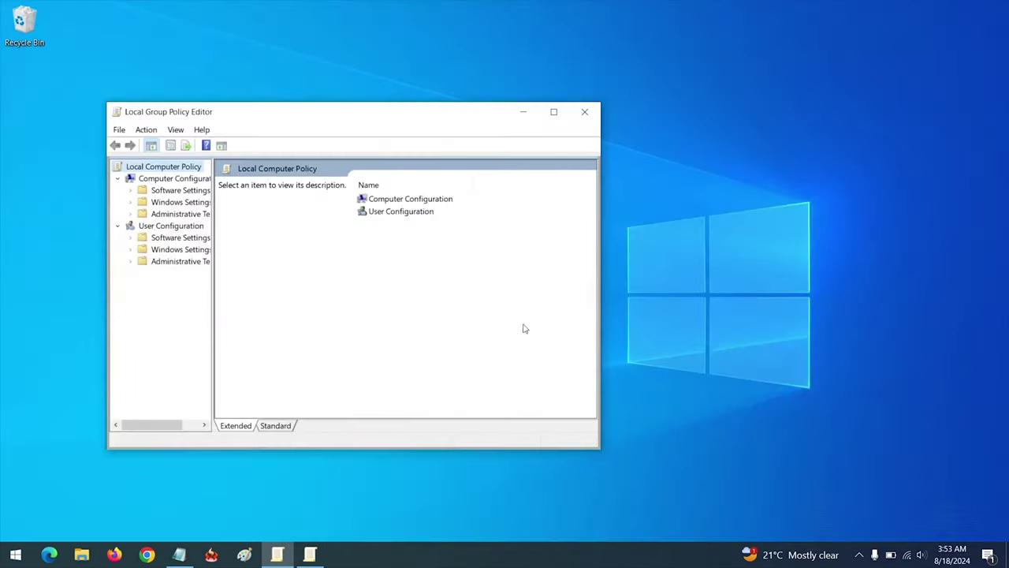
Open Windows Settings from the Start menu and go to Network & Internet.
left_click(17, 552)
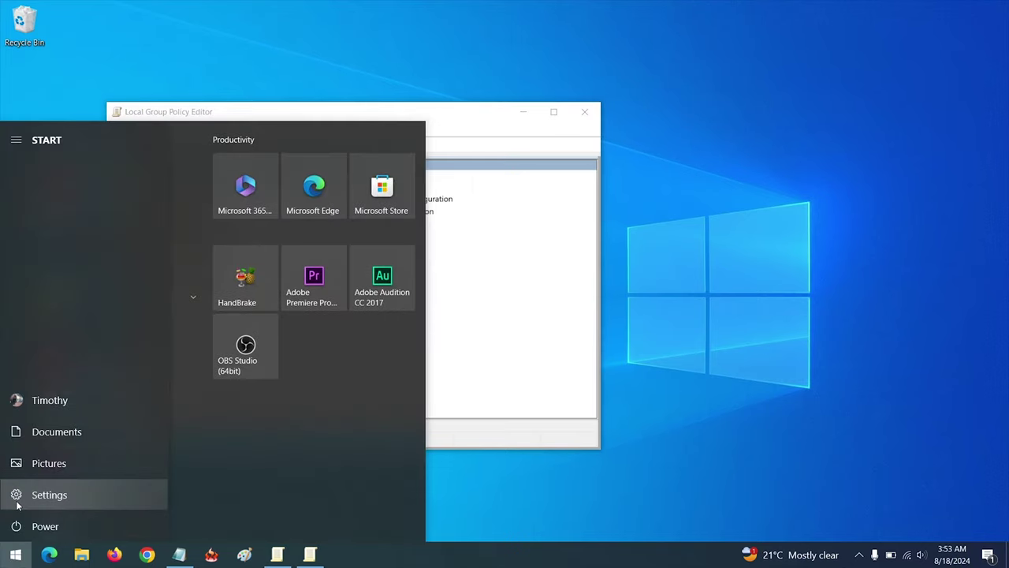
left_click(30, 493)
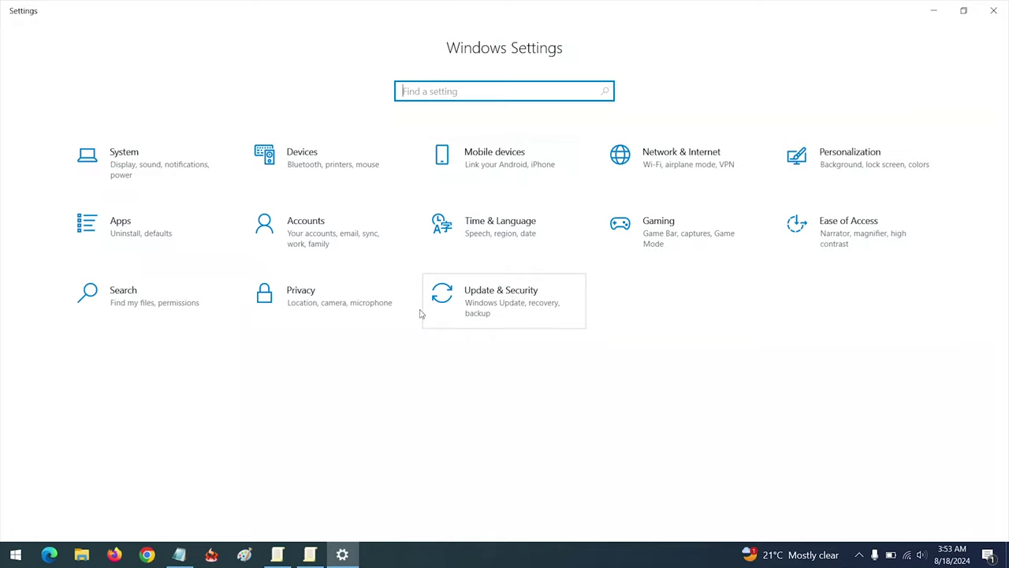
left_click(685, 162)
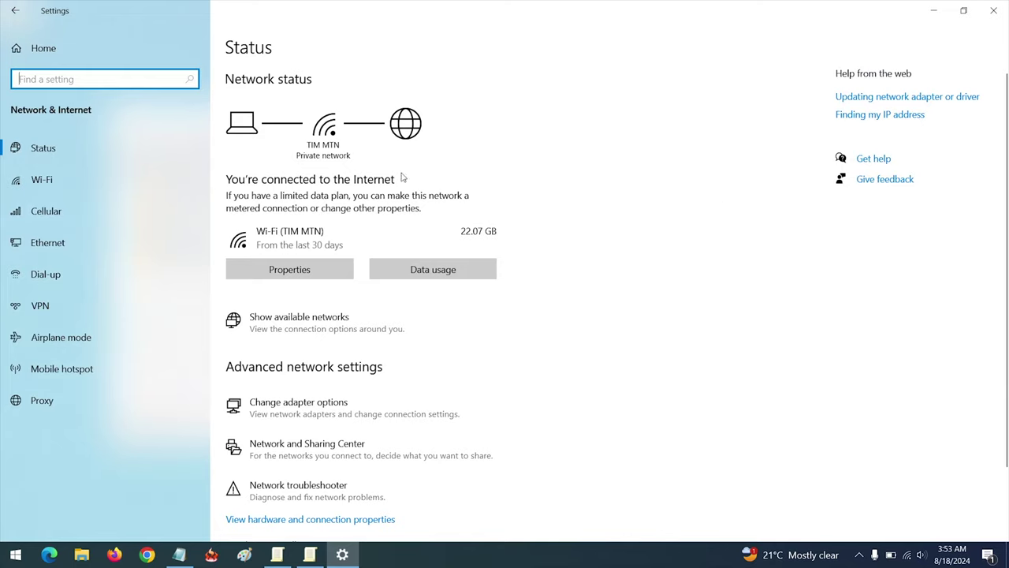
Turn on 'Set as metered connection' for the Wi-Fi network, then close Settings.
left_click(304, 265)
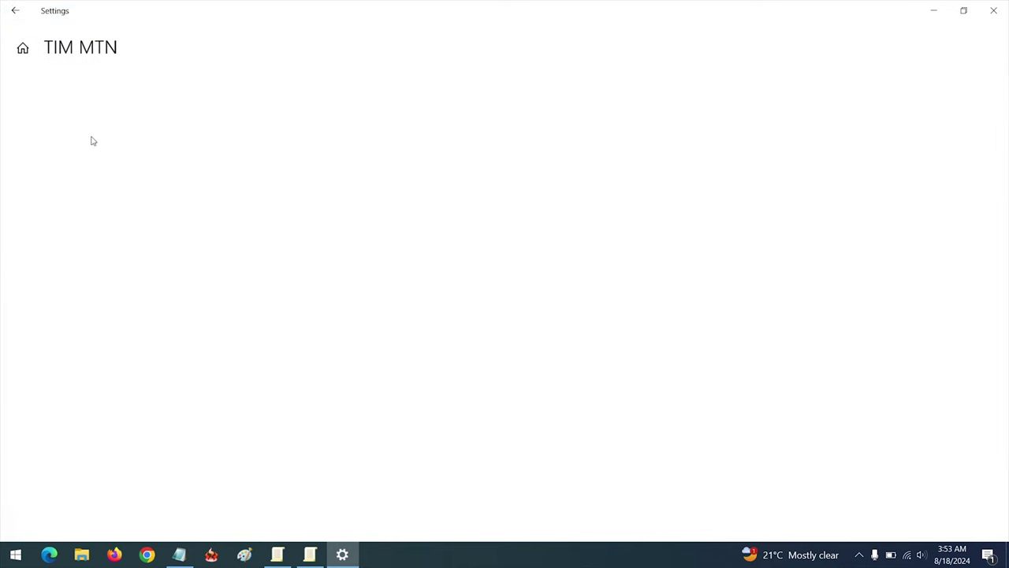
left_click(41, 441)
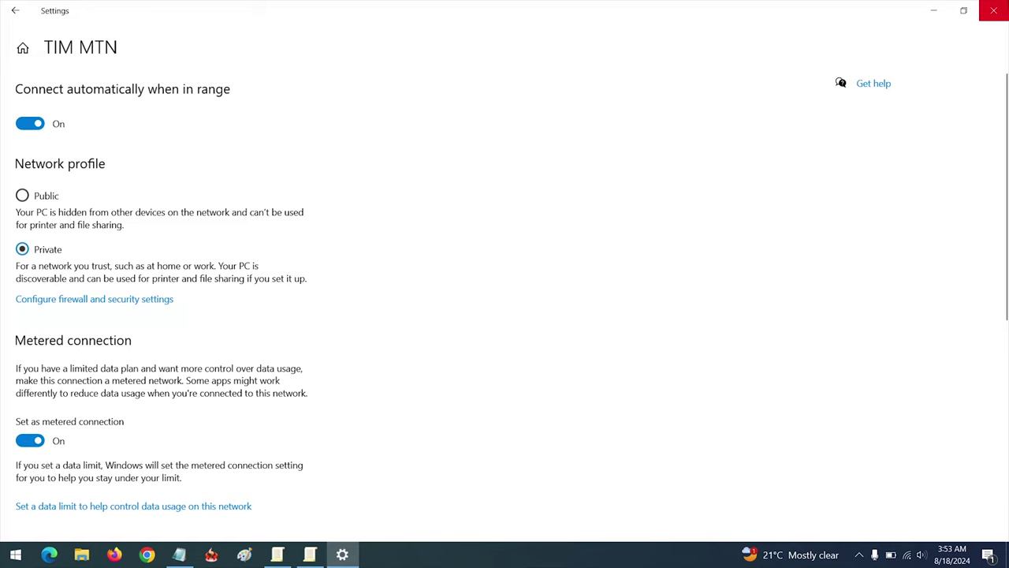
left_click(995, 10)
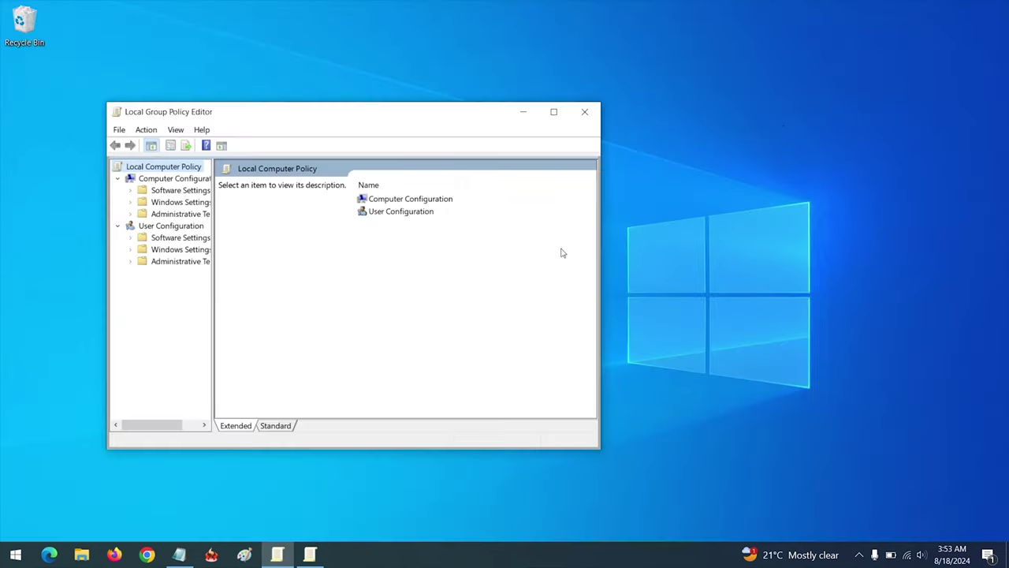
Minimize the policy editor and launch Registry Editor from a 'registry' search.
left_click(526, 111)
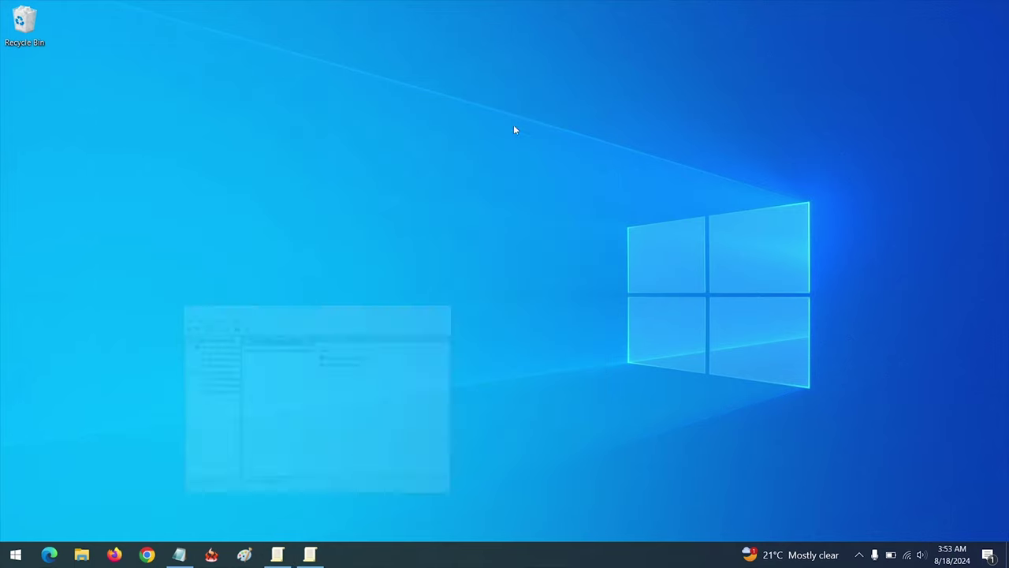
left_click(13, 555)
type("registry")
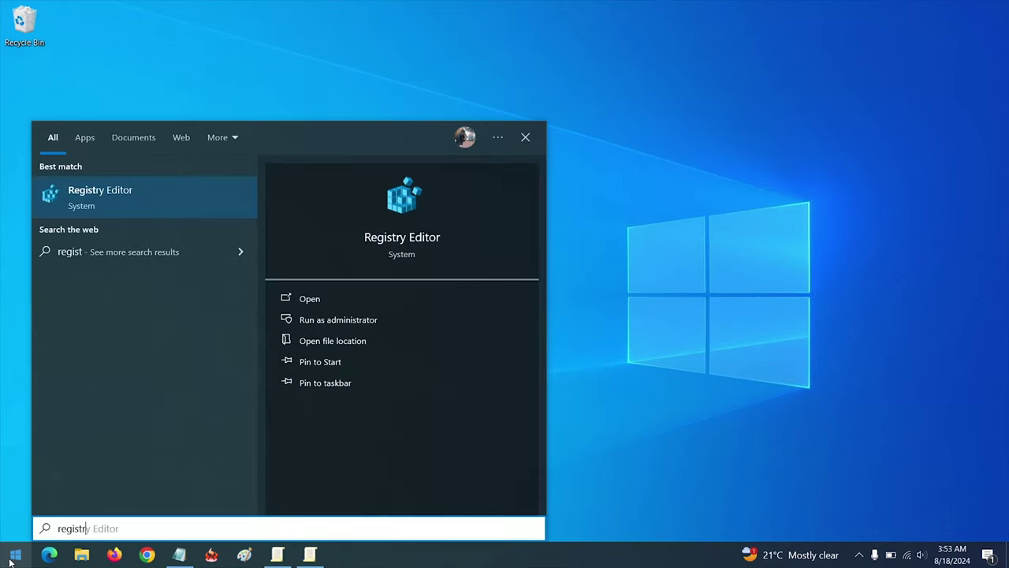
left_click(135, 211)
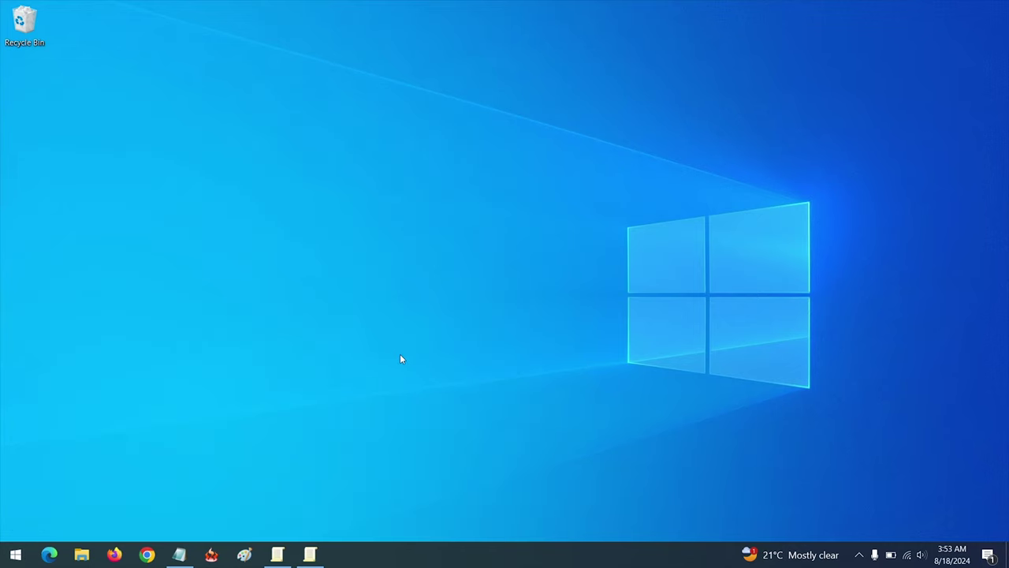
Run regedit and expand HKEY_LOCAL_MACHINE down to the SOFTWARE key.
key("super+r")
type("re")
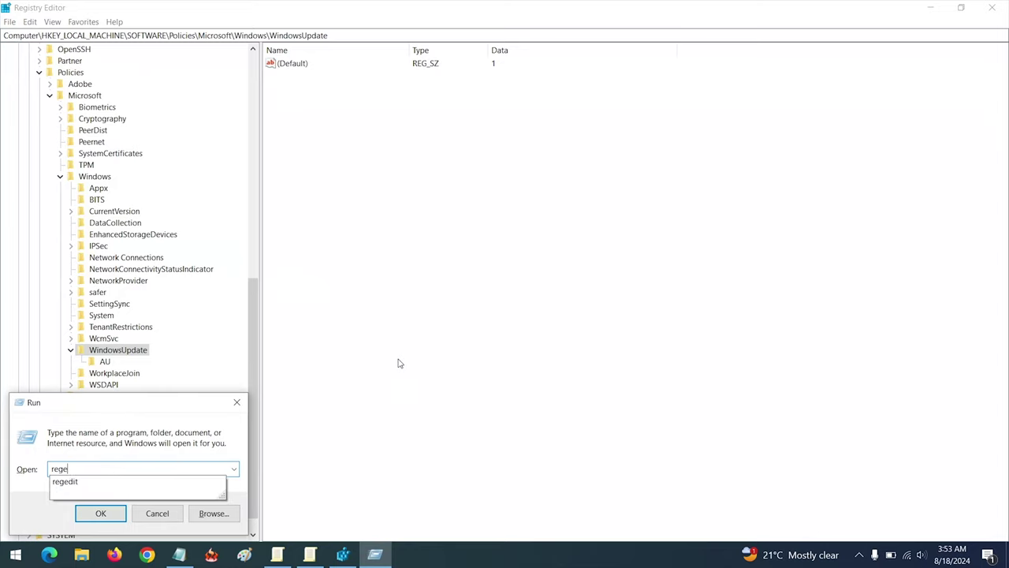
type("gedit")
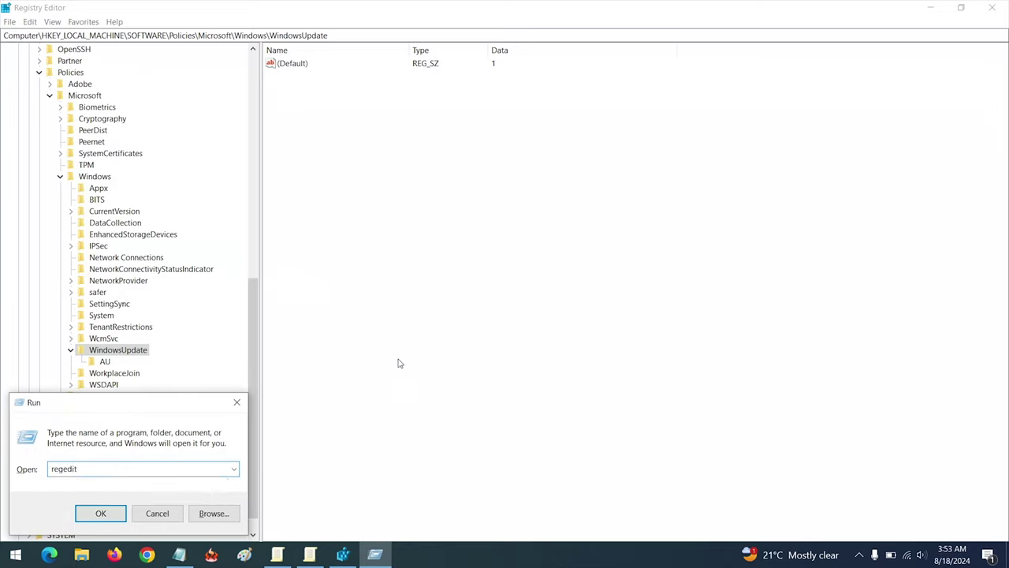
left_click(39, 73)
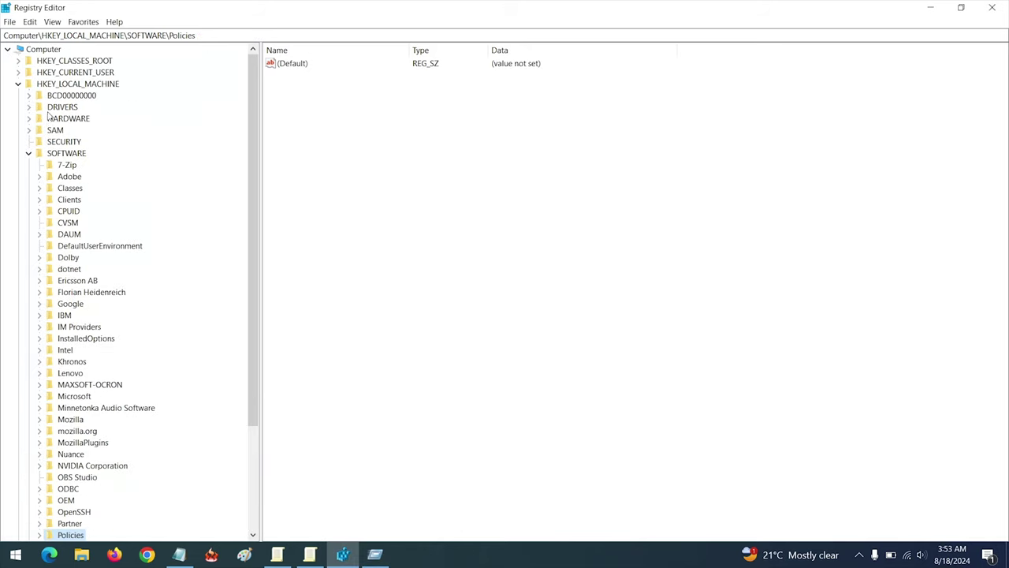
left_click(18, 83)
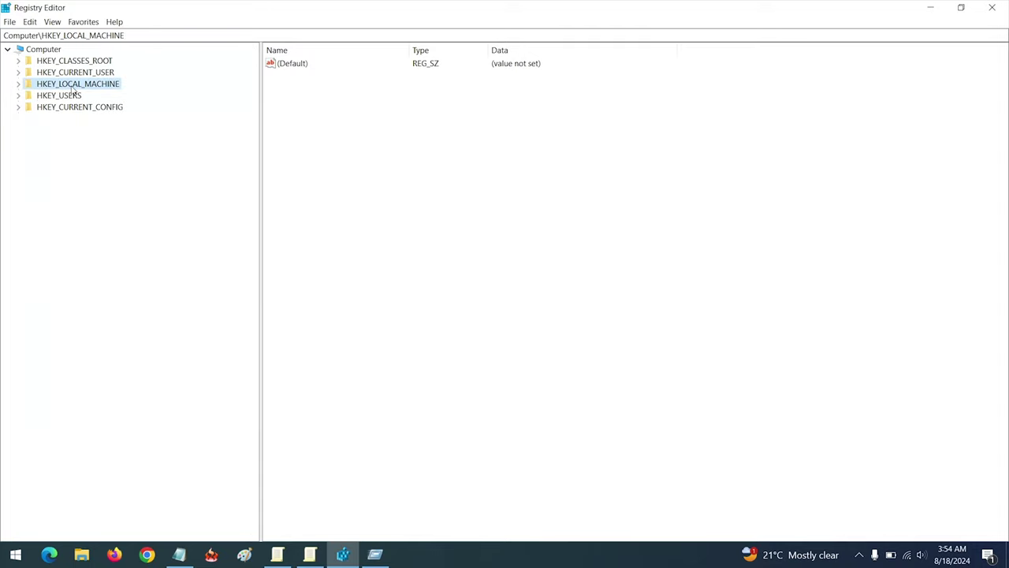
left_click(18, 86)
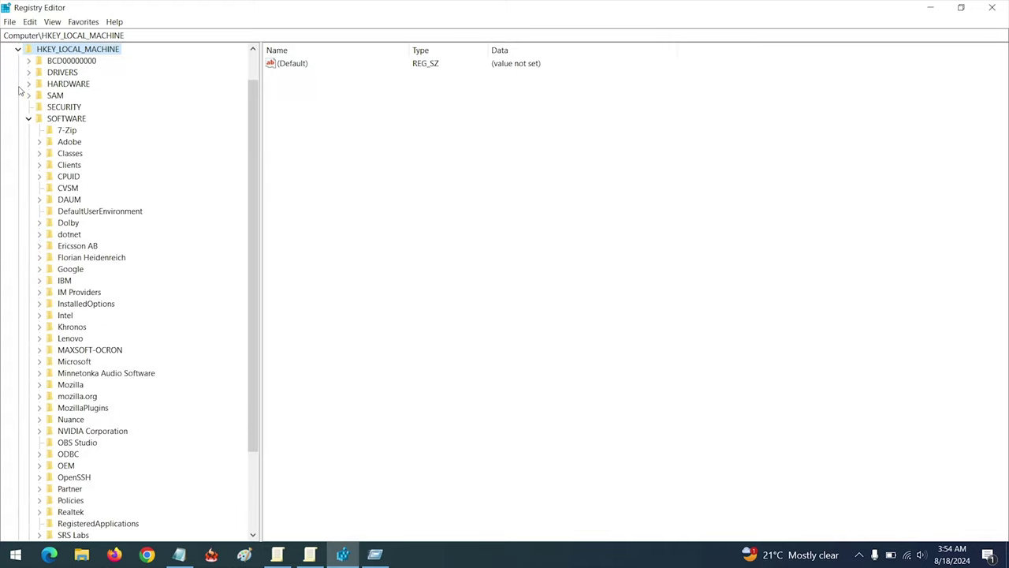
left_click(63, 120)
left_click(28, 118)
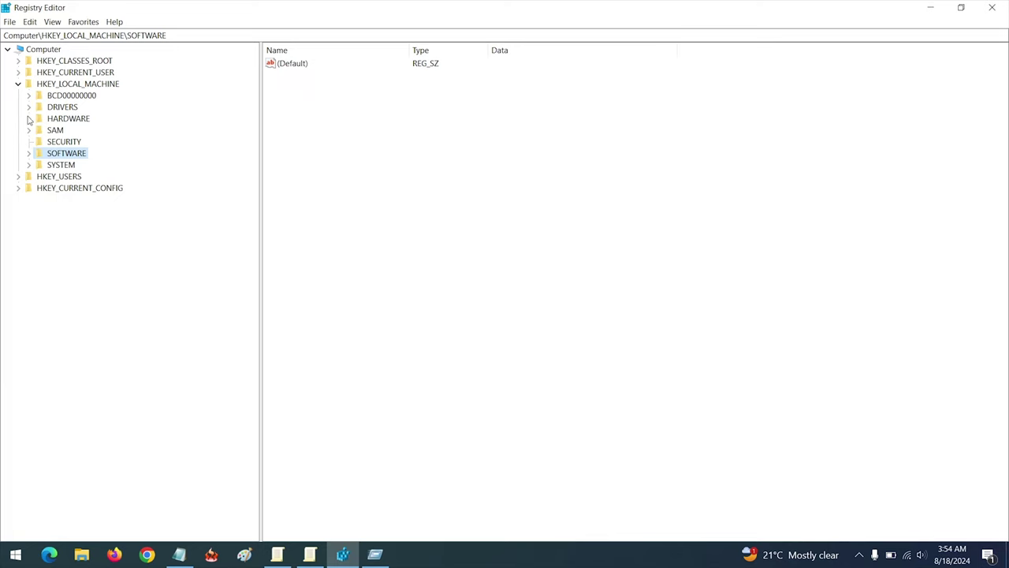
left_click(28, 154)
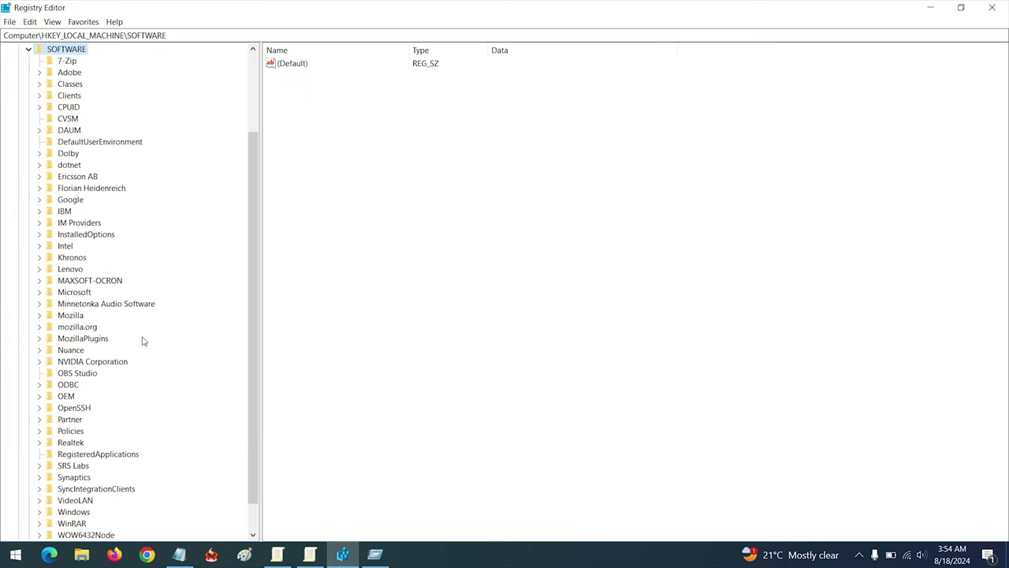
scroll(62, 460, "down", 1)
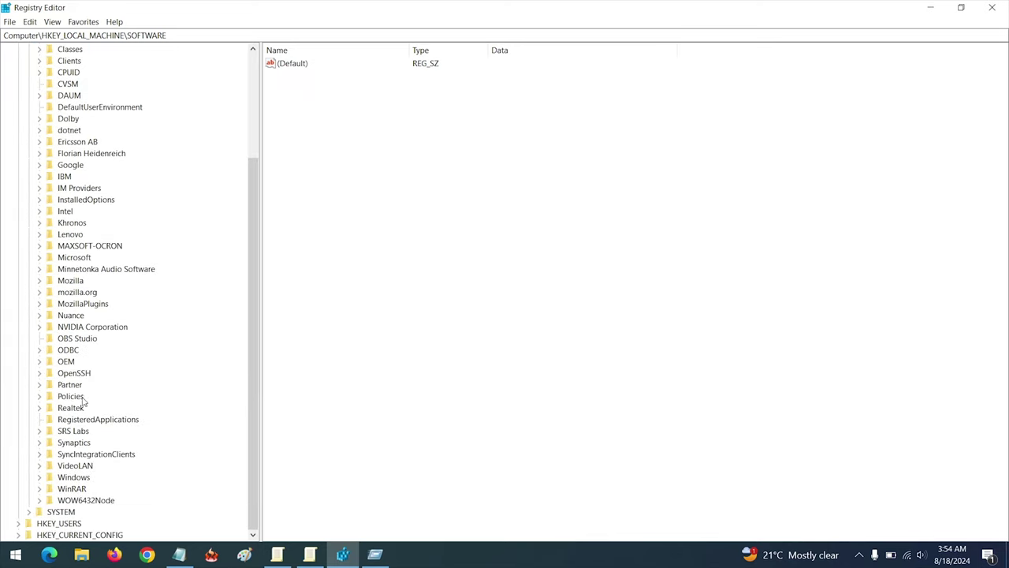
Expand Policies > Microsoft > Windows and view the WindowsUpdate and Windows key values.
left_click(38, 397)
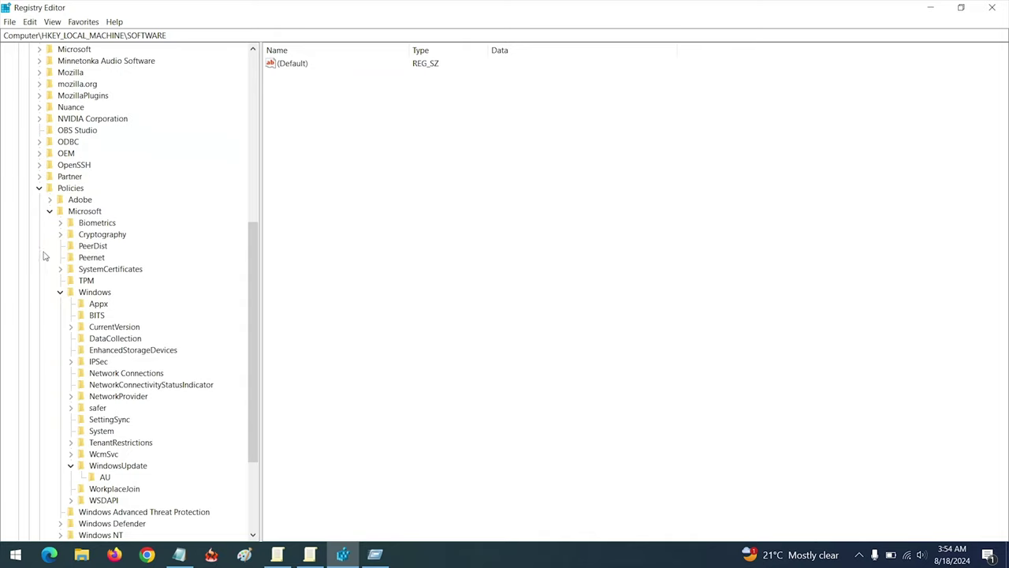
left_click(50, 212)
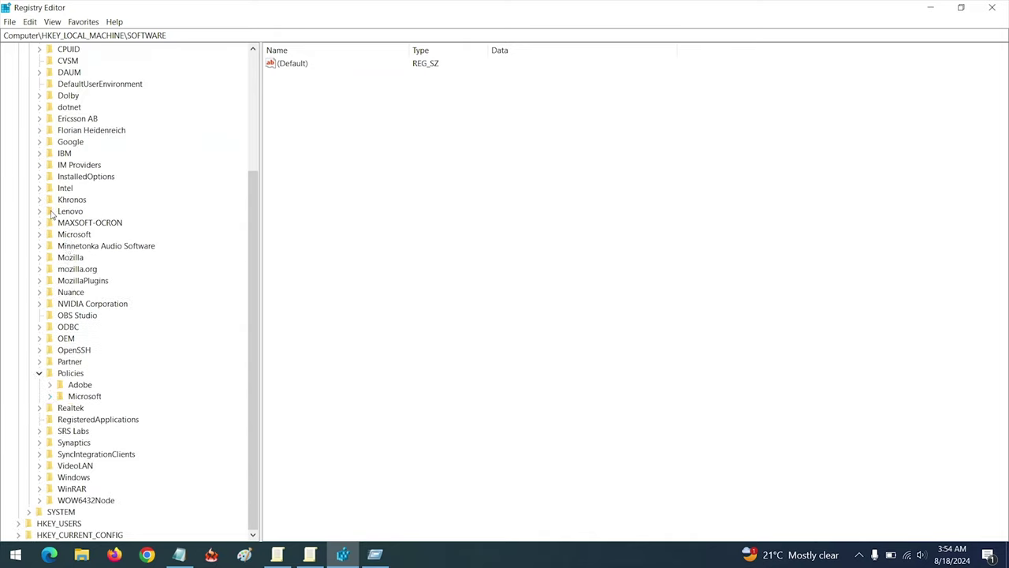
left_click(50, 397)
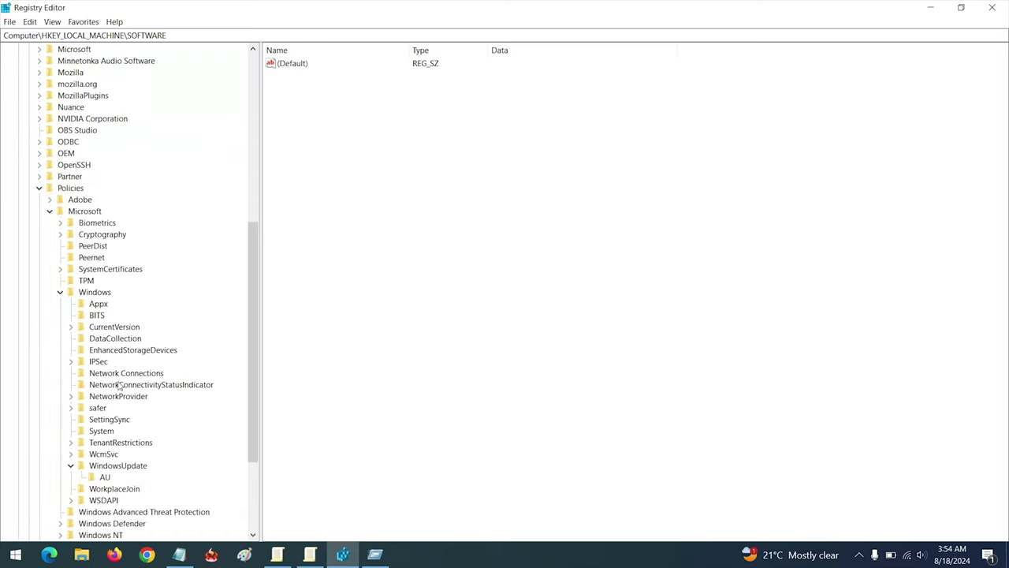
left_click(55, 293)
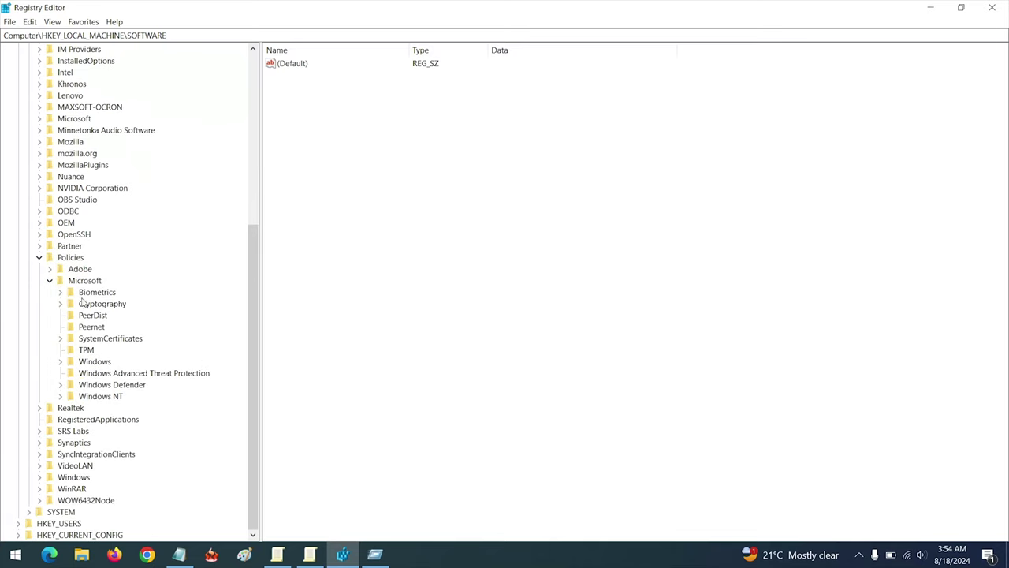
left_click(60, 362)
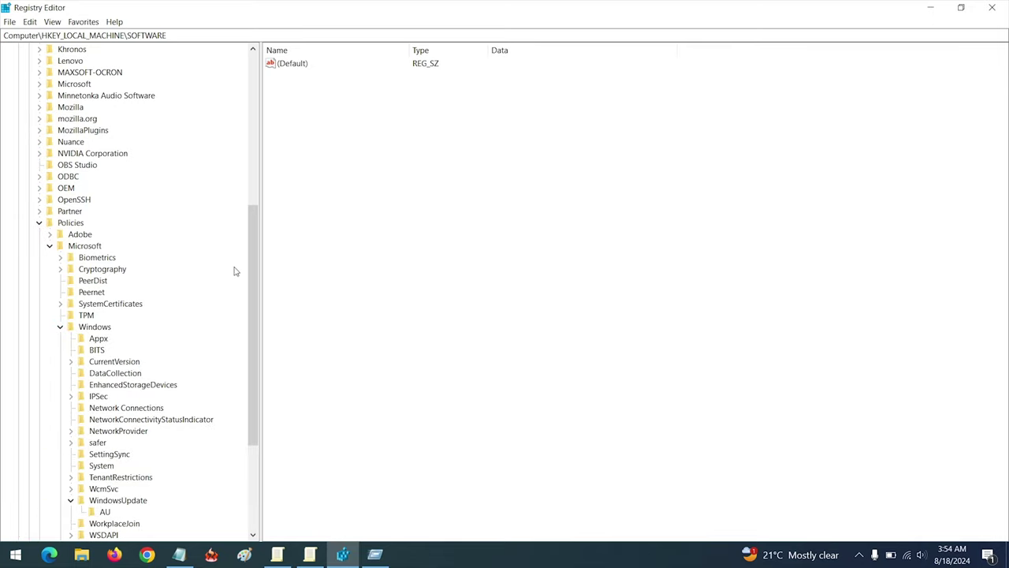
left_click_drag(251, 256, 252, 322)
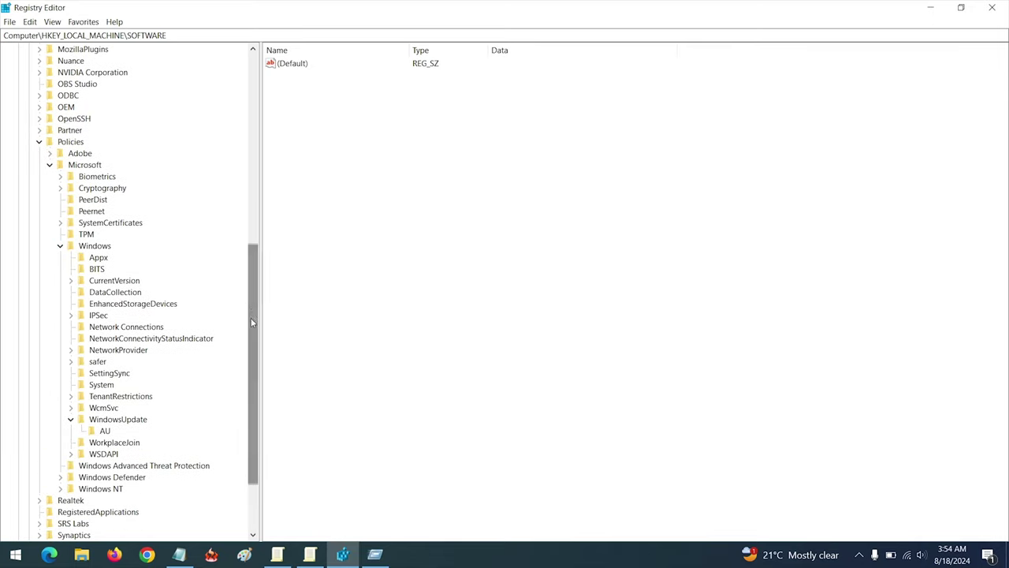
left_click(71, 419)
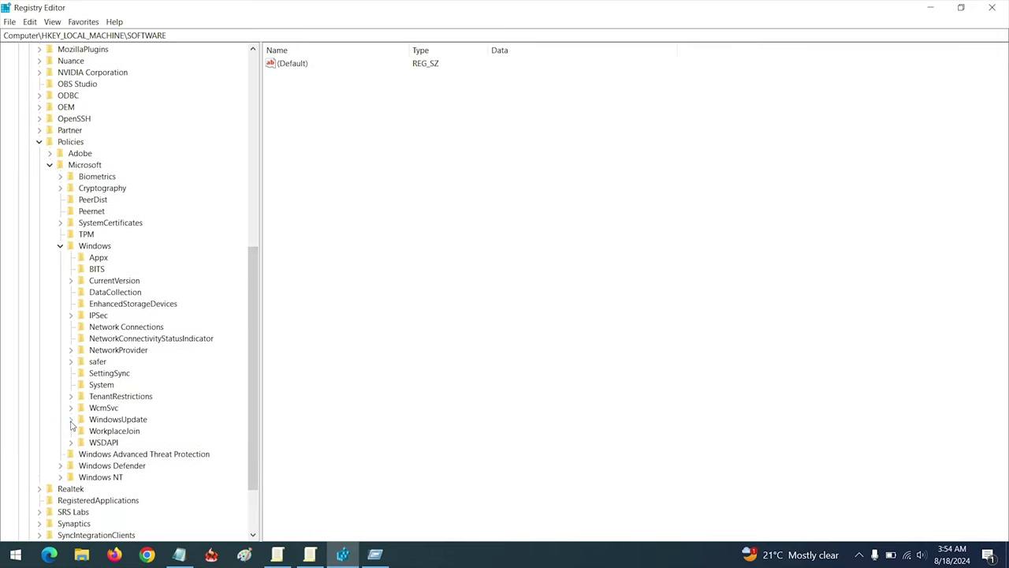
left_click(124, 424)
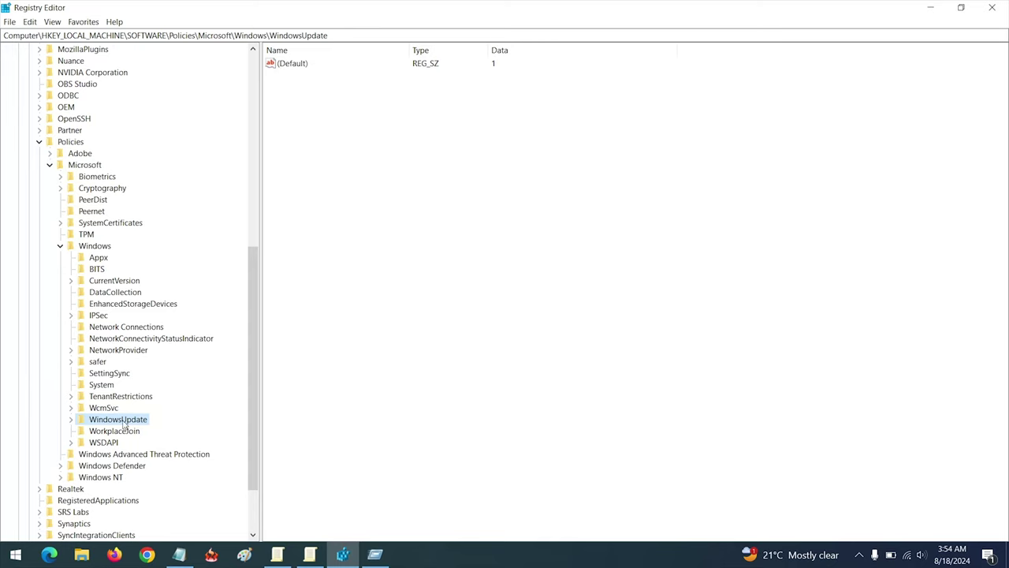
left_click(94, 248)
Create a new key named 'Windows' under the Windows key.
right_click(94, 251)
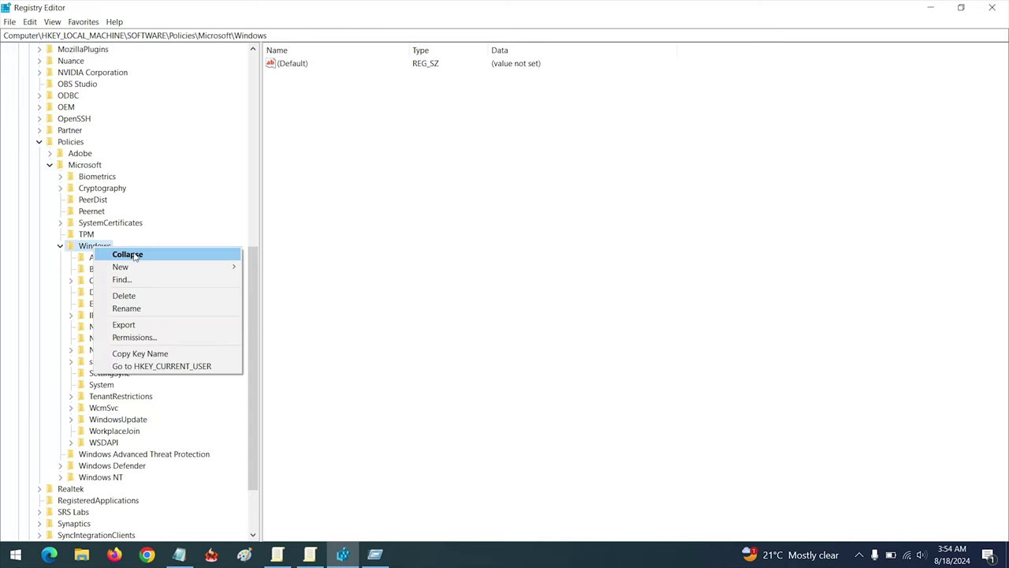
left_click(318, 309)
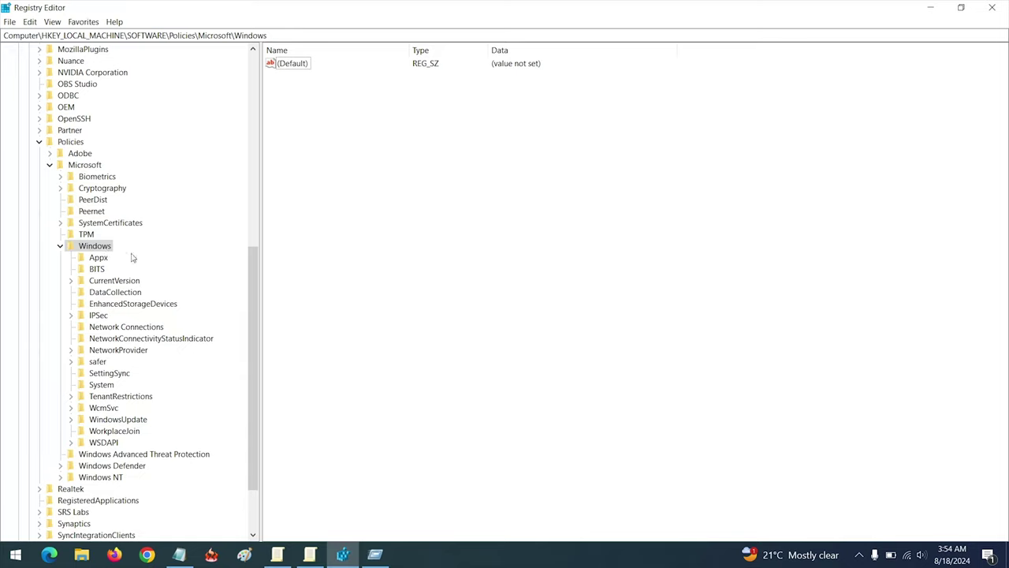
left_click(74, 248)
right_click(441, 140)
mouse_move(467, 145)
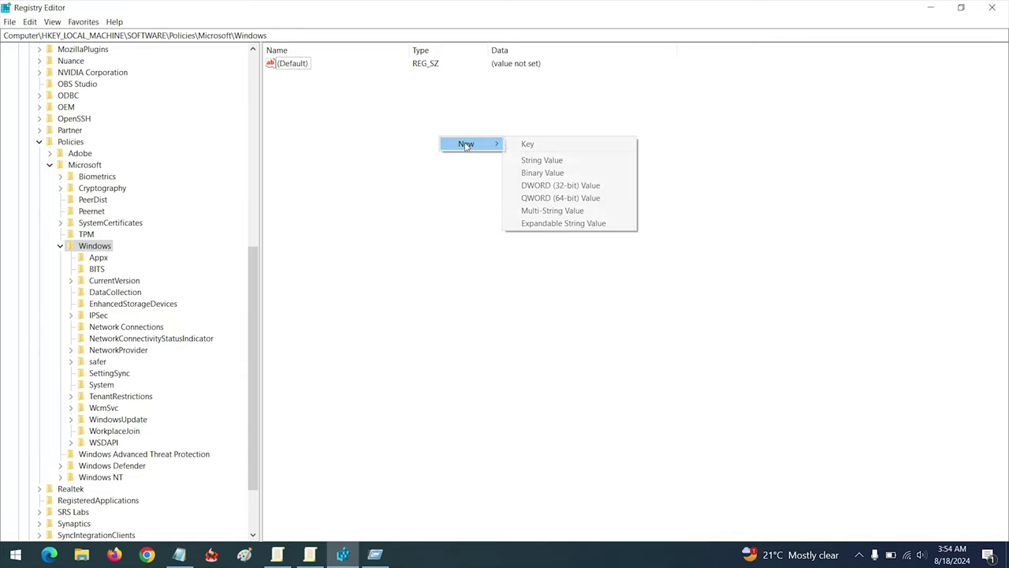
left_click(536, 145)
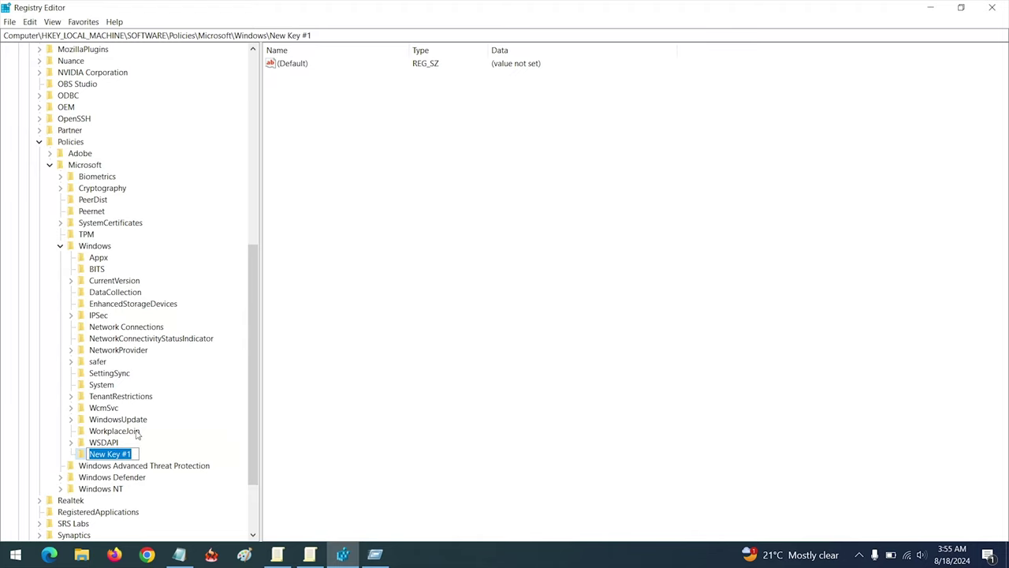
type("W")
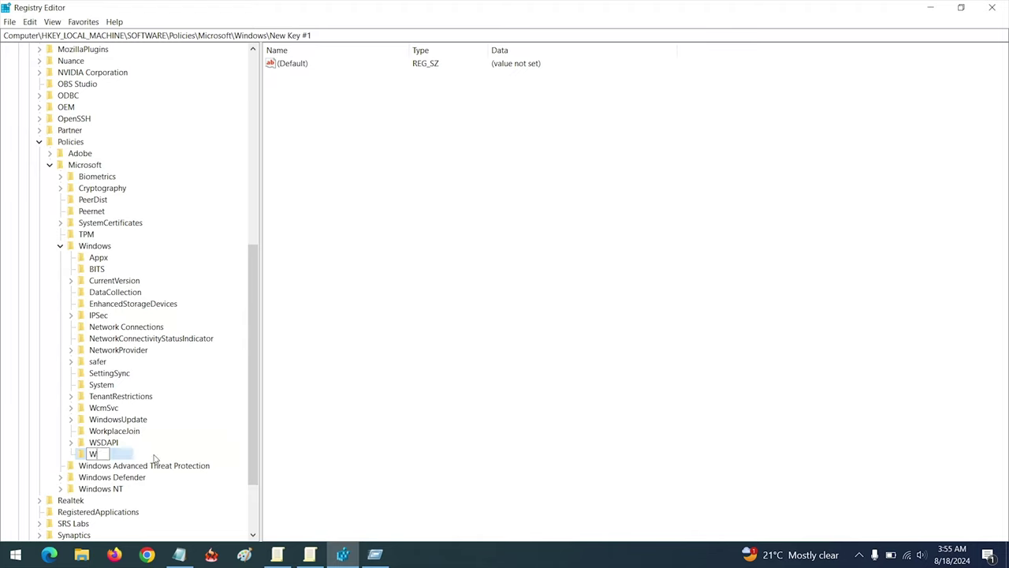
type("indows")
left_click(394, 414)
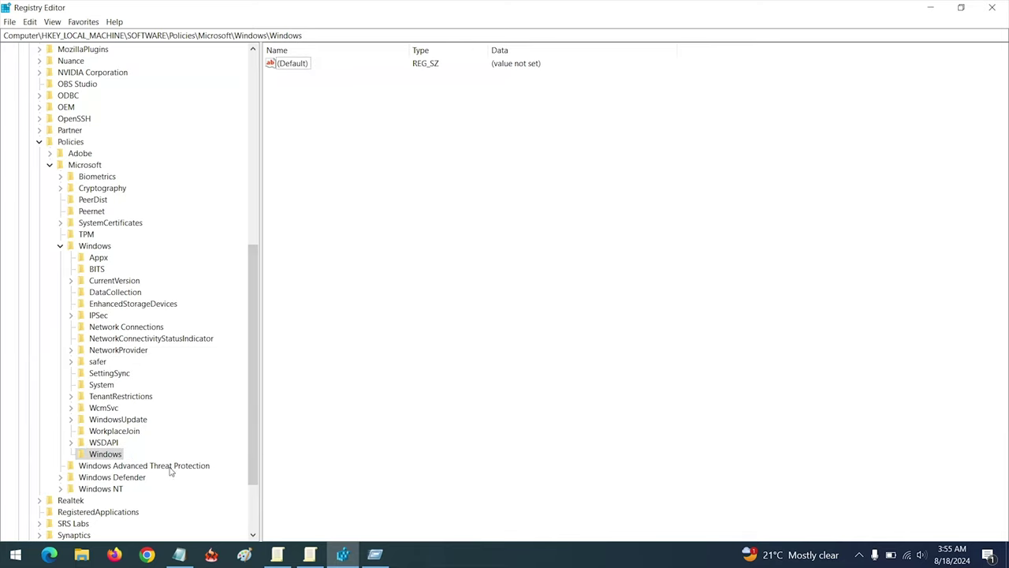
Delete the stray Windows key and open the WindowsUpdate key.
left_click(115, 455)
key("Delete")
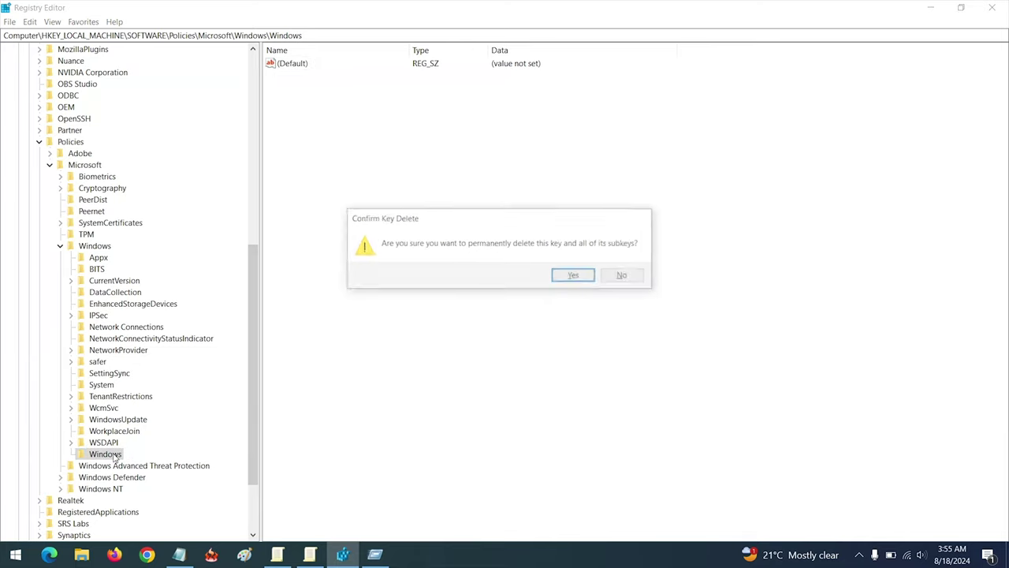
left_click(575, 278)
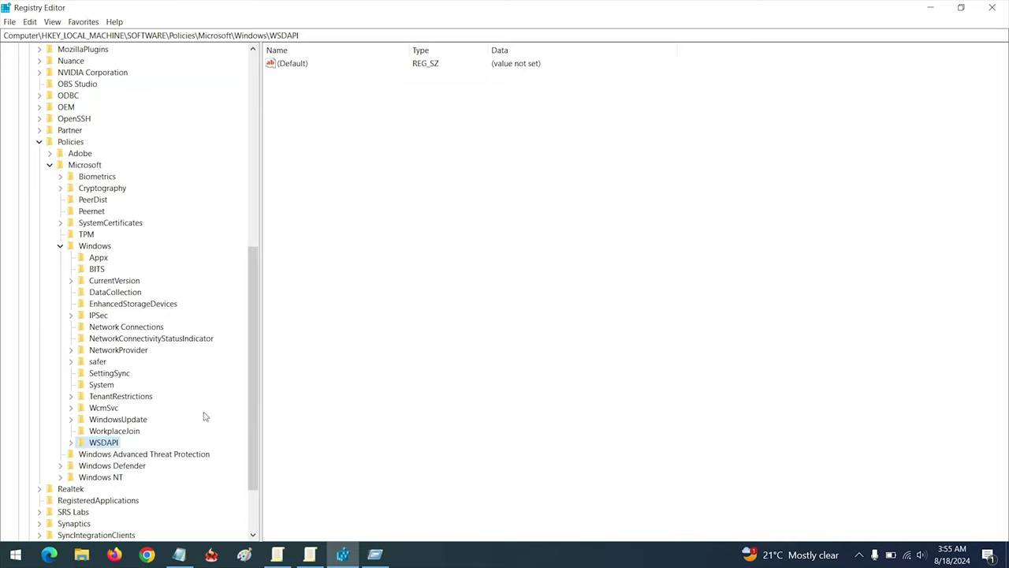
double_click(122, 420)
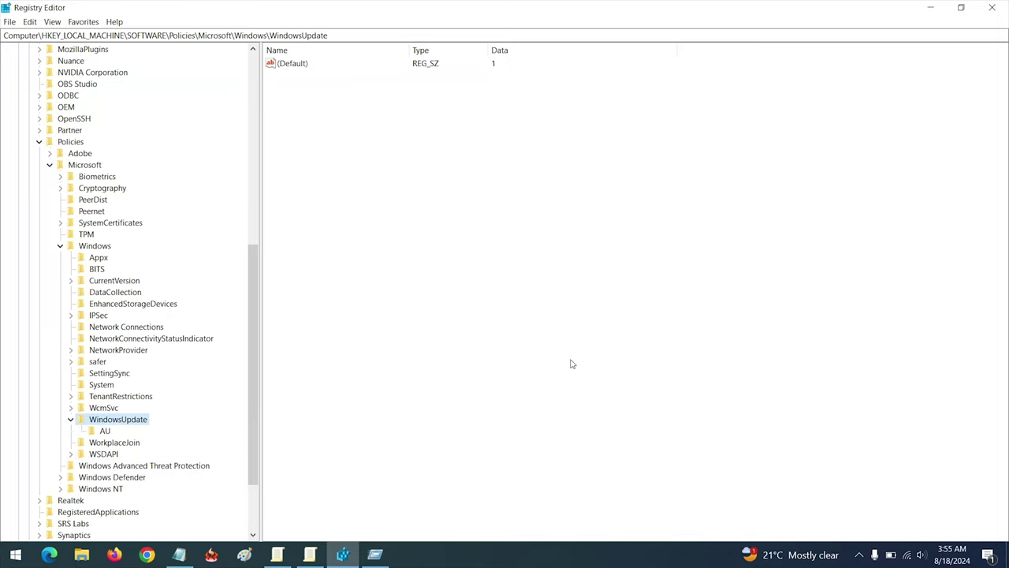
right_click(432, 137)
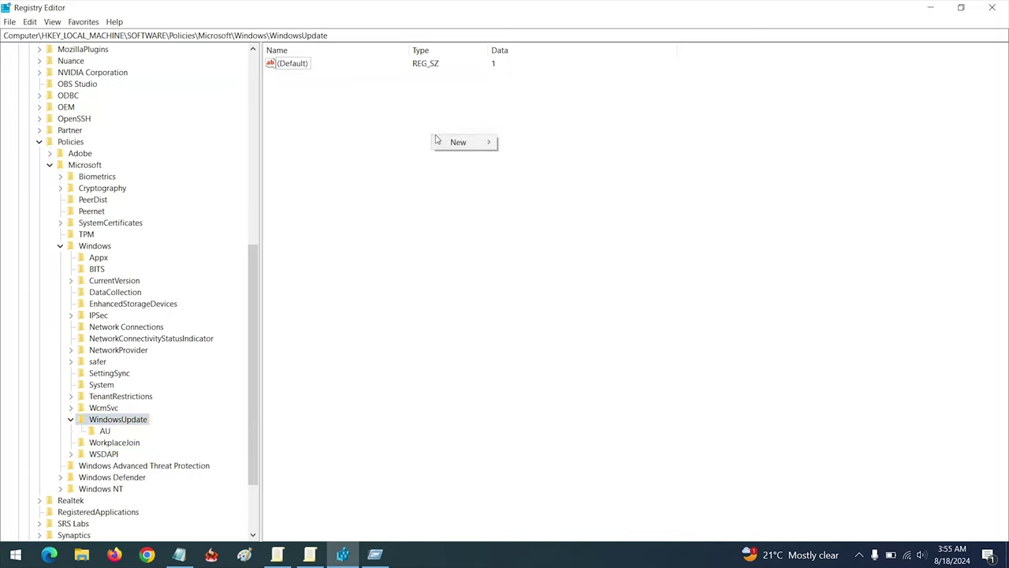
left_click(347, 334)
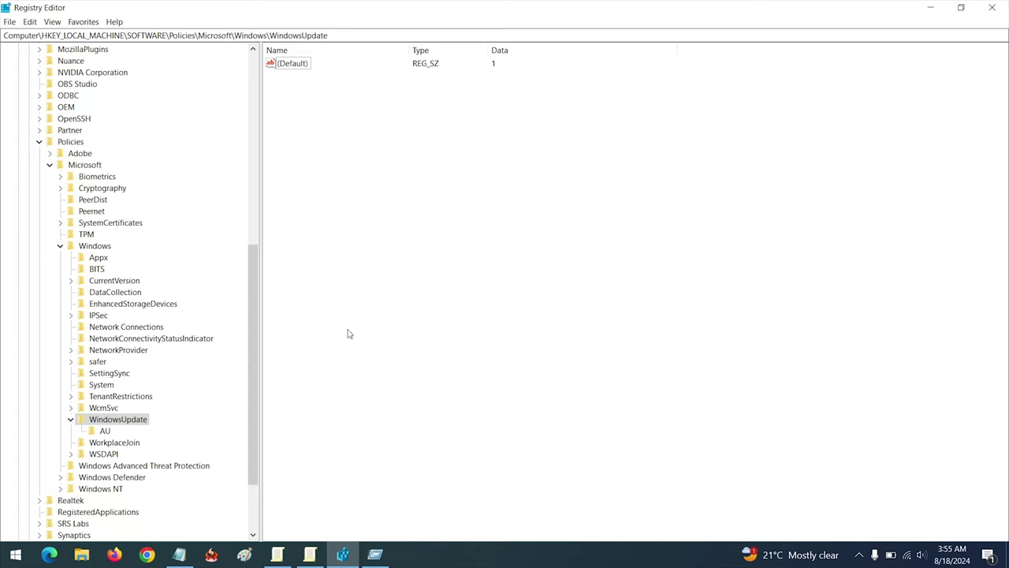
left_click(103, 431)
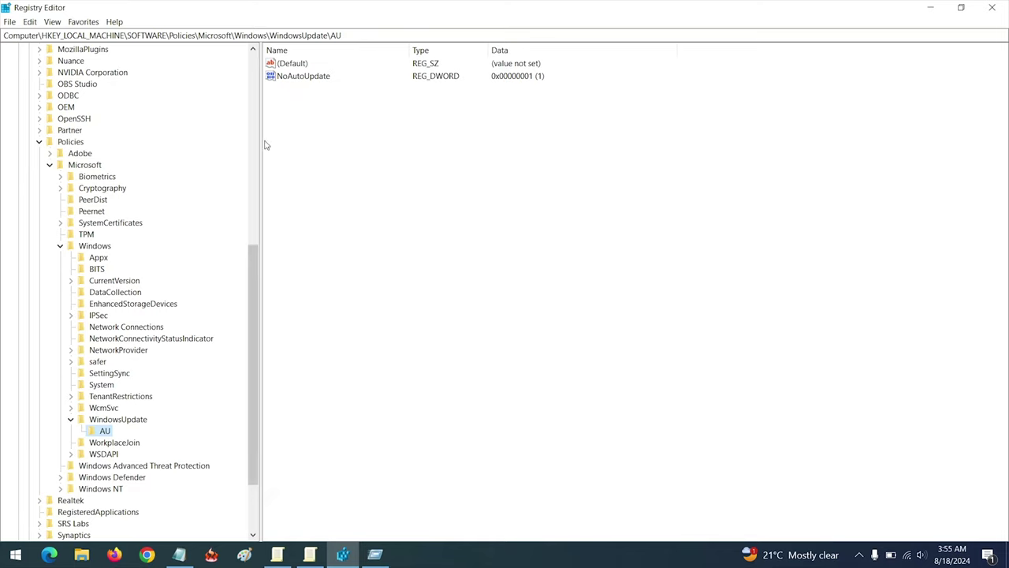
double_click(297, 77)
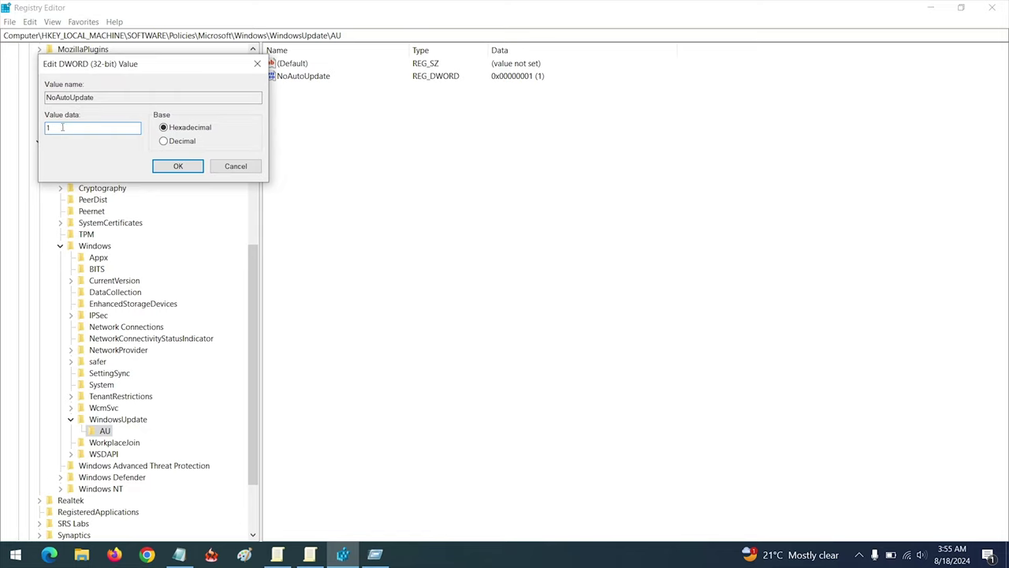
left_click(246, 168)
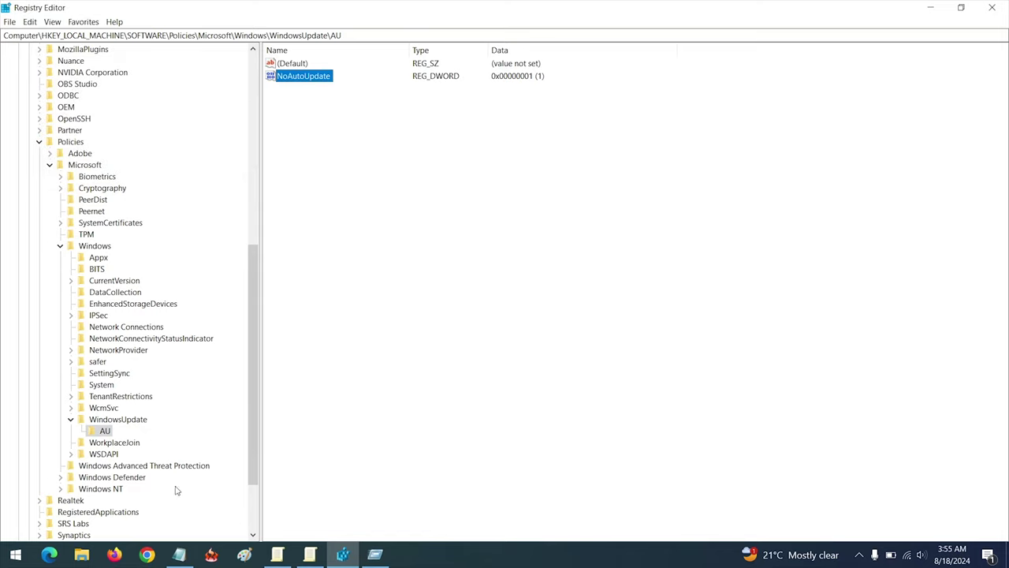
left_click(122, 420)
right_click(386, 147)
Create a new DWORD (32-bit) value named AUOptions, pasting the name from notes.
mouse_move(422, 159)
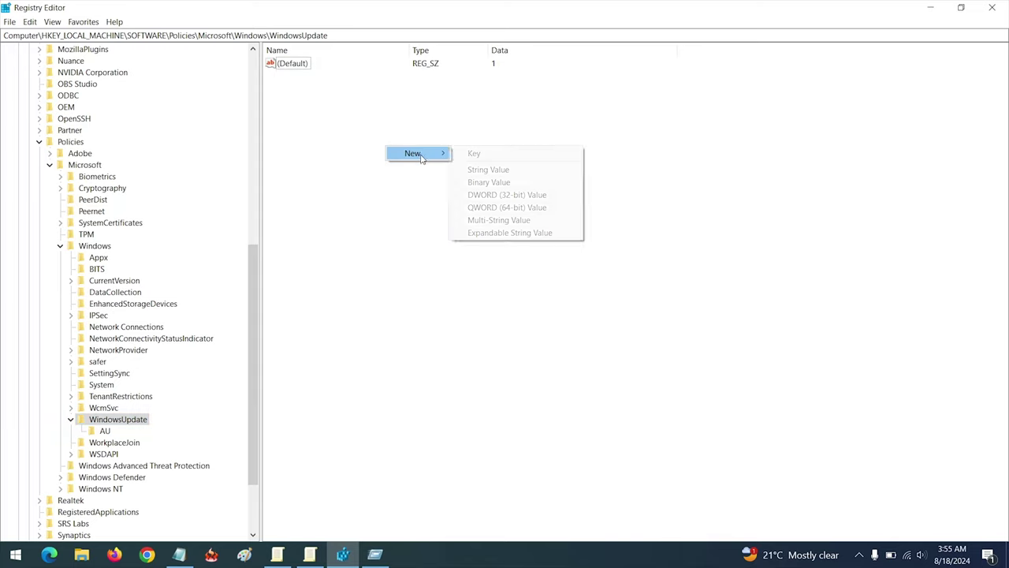
left_click(520, 197)
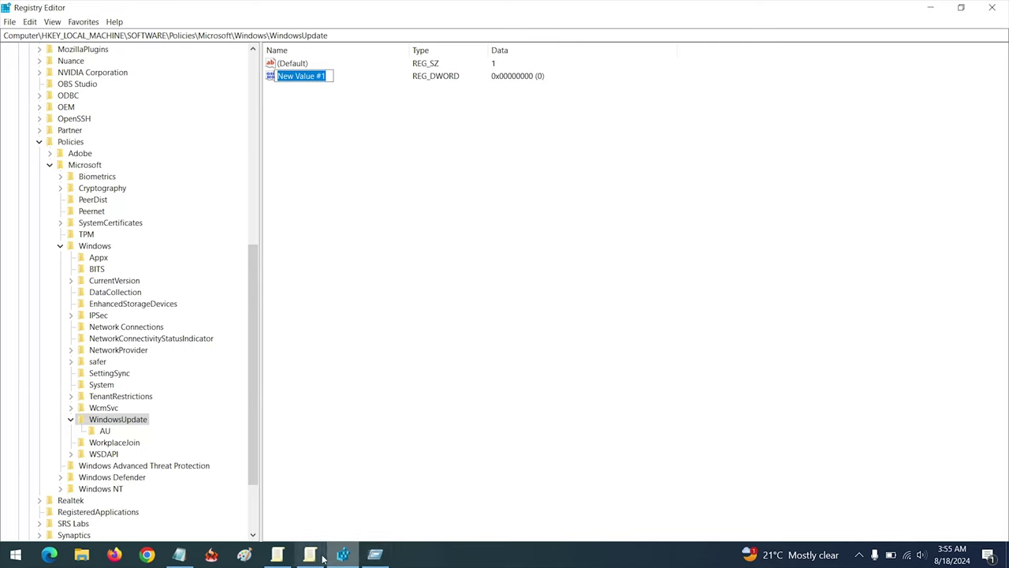
left_click(179, 555)
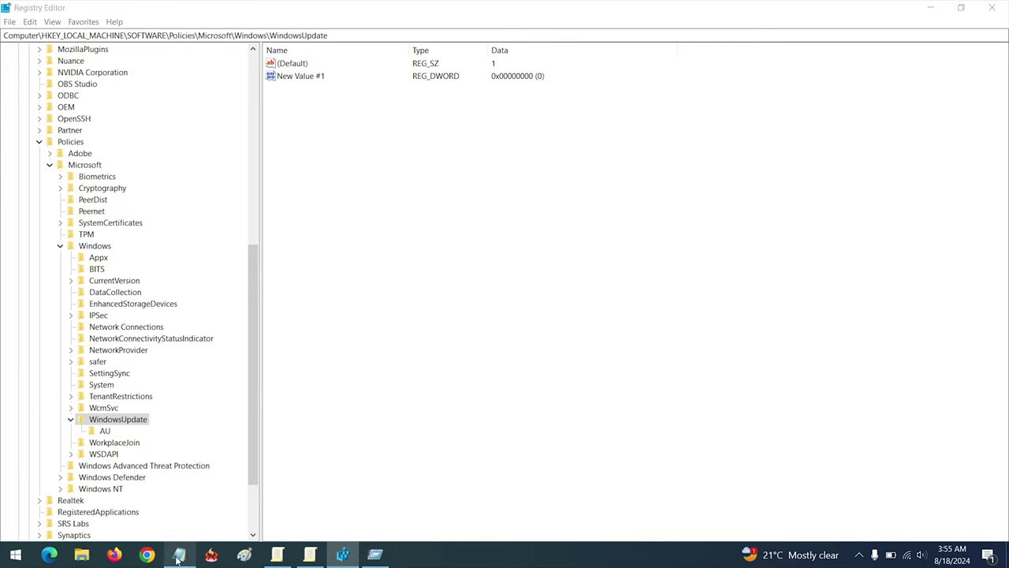
right_click(596, 112)
left_click(611, 149)
left_click(380, 202)
left_click(295, 80)
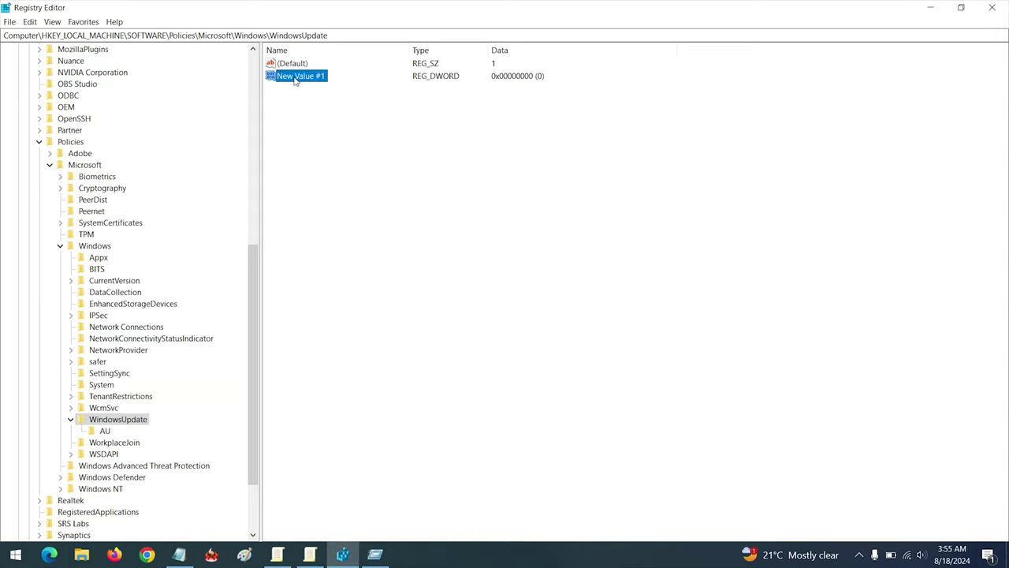
left_click(298, 79)
key("ctrl+v")
key("Return")
Set AUOptions value data to 1 and close Registry Editor.
double_click(295, 77)
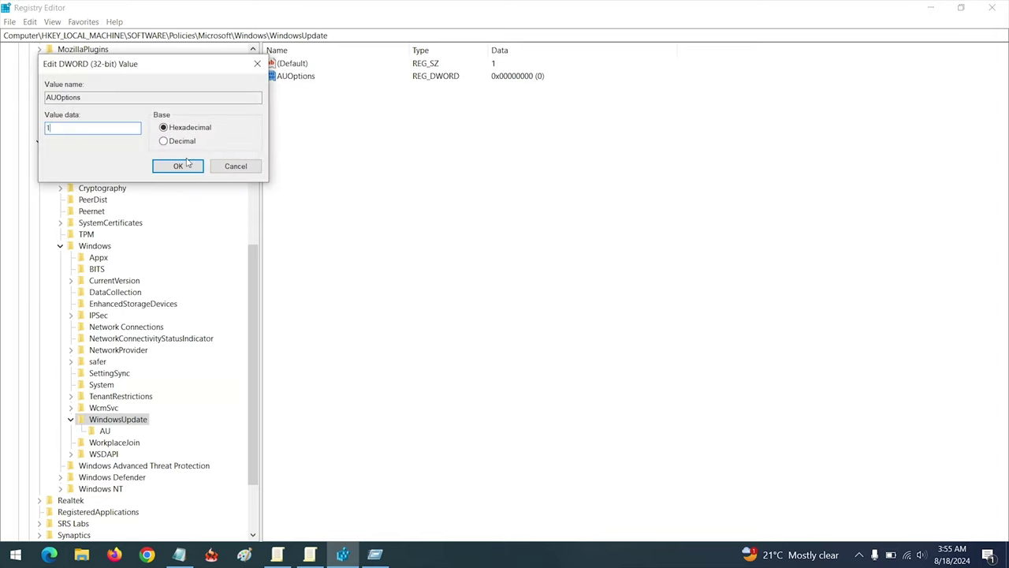
left_click(190, 165)
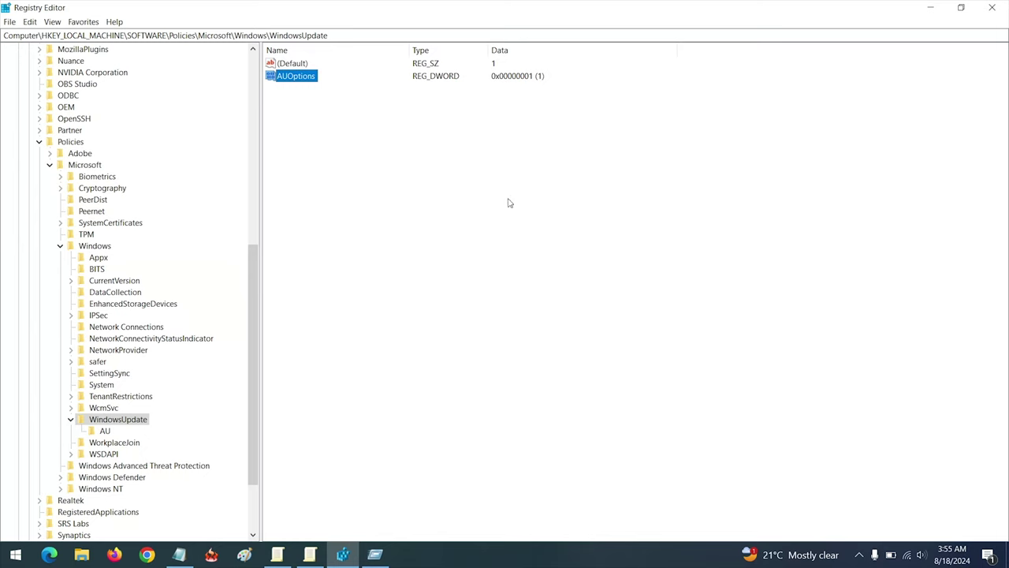
left_click(998, 7)
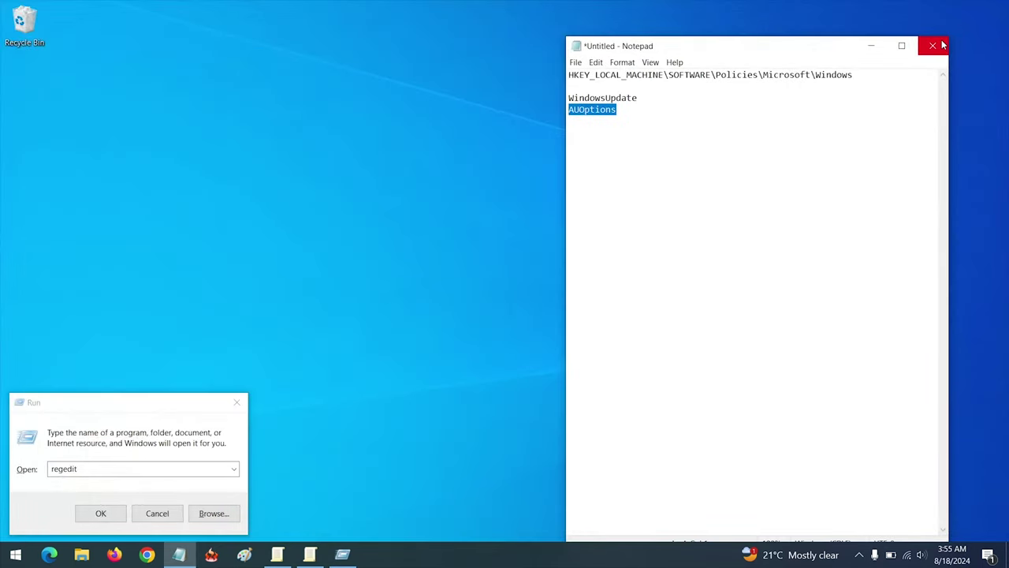
Keep the notes open and prefix the WindowsUpdate line with 'Create key - '.
left_click(933, 46)
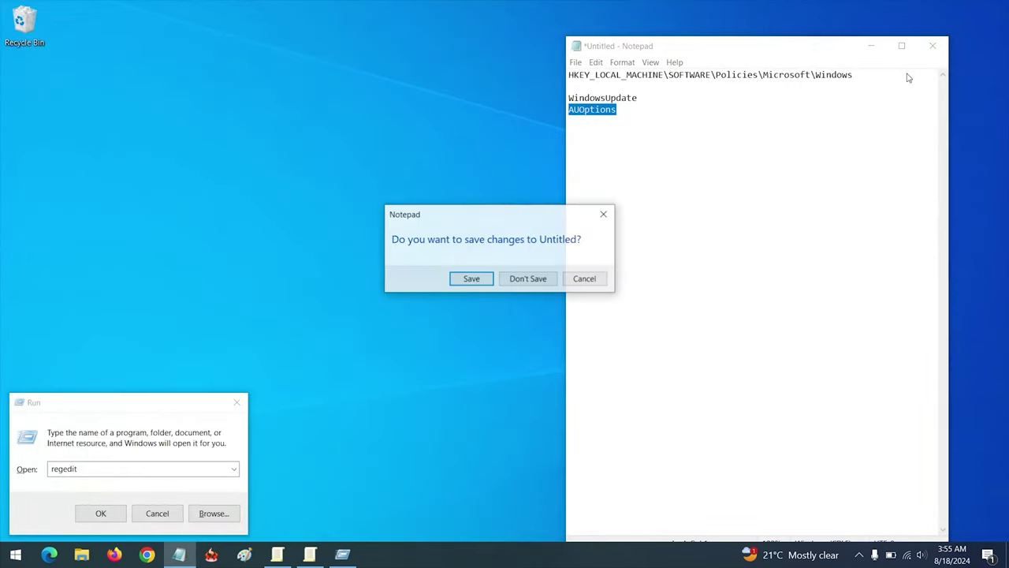
left_click(585, 278)
left_click(655, 116)
key("ctrl+a")
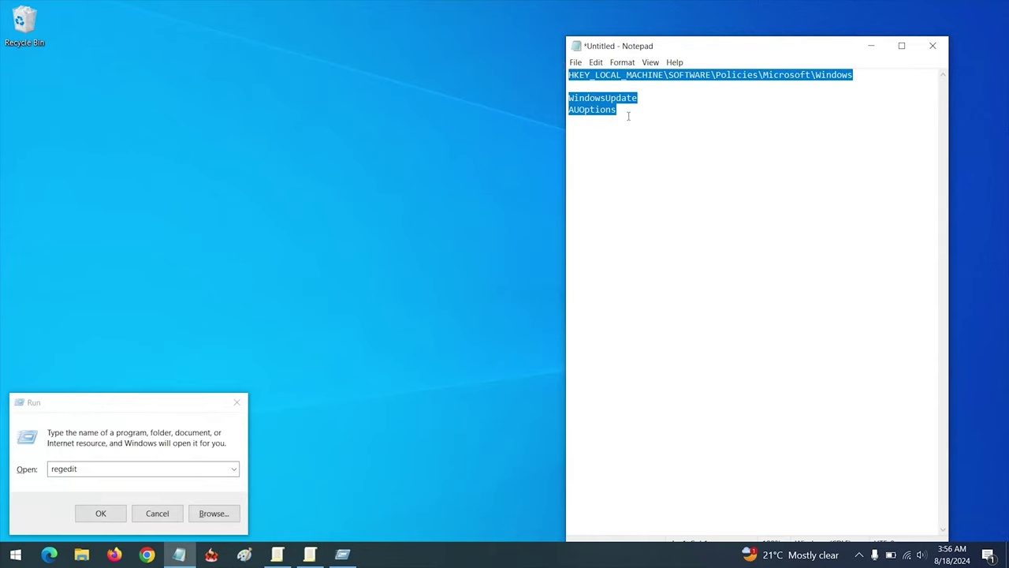
left_click(630, 115)
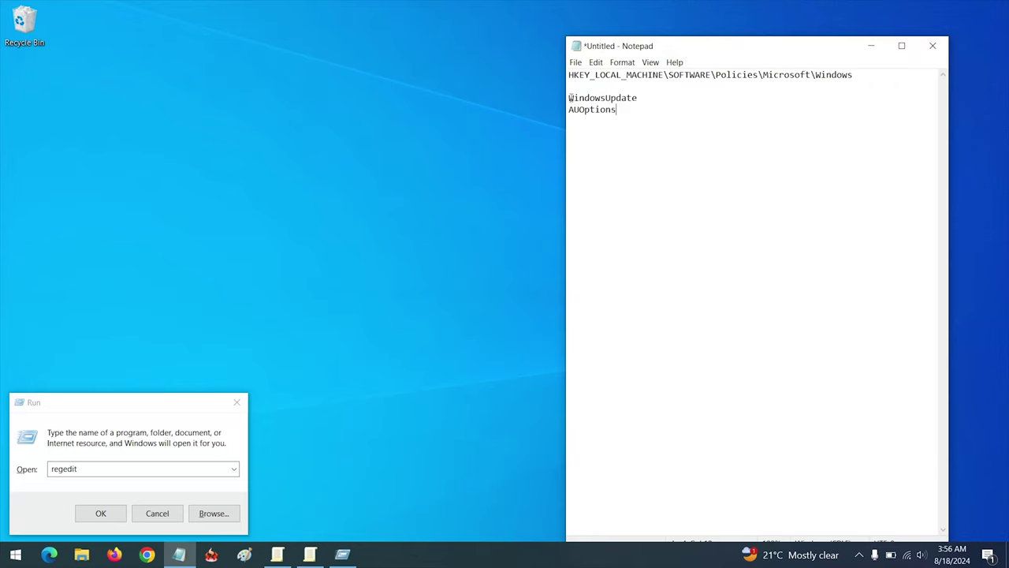
type("Create ")
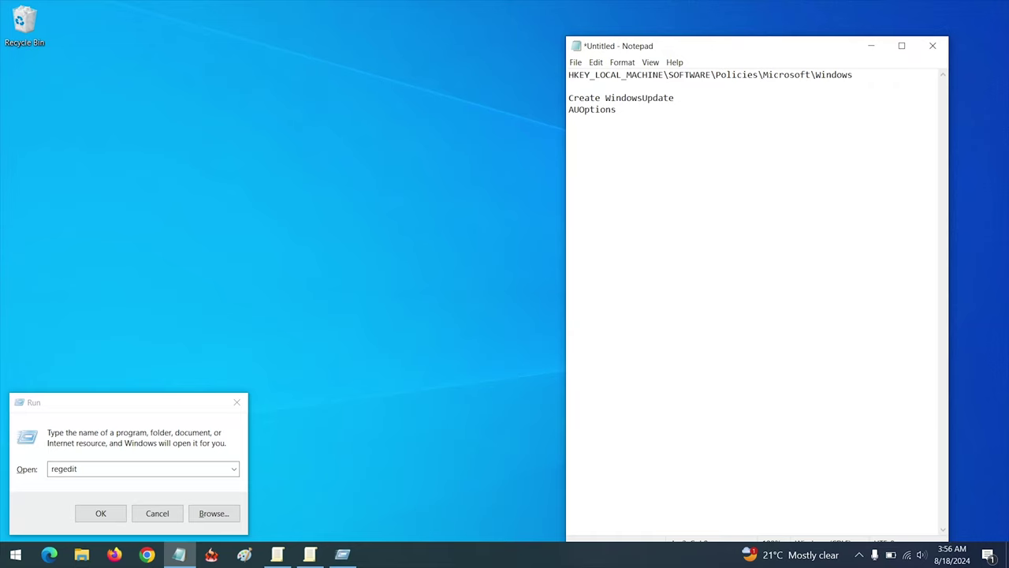
type("key -")
Prefix the AUOptions line with 'Create Dword 32 bit - ', fix the typo, then search Start.
left_click(642, 112)
left_click(569, 110)
type("Create ")
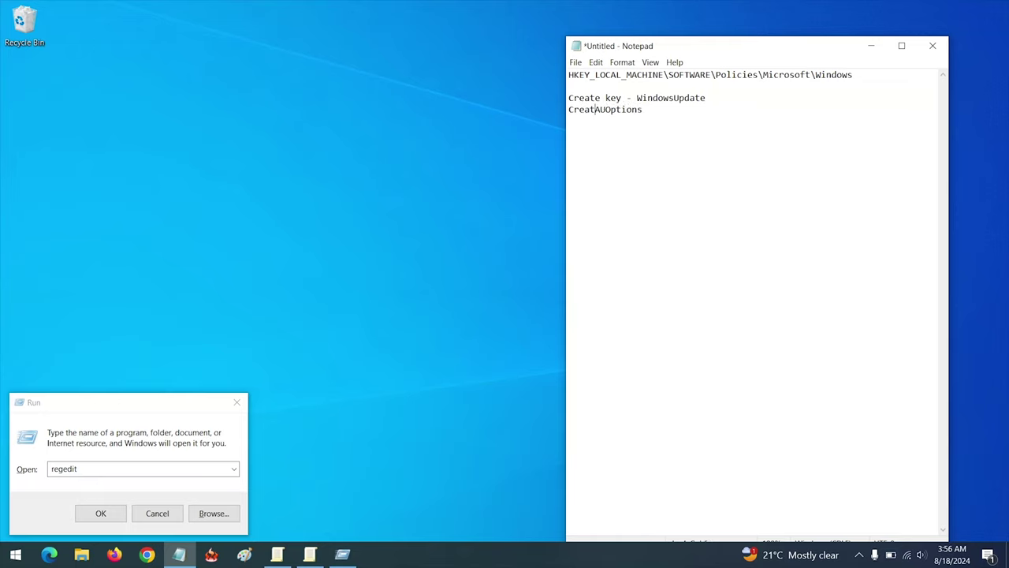
type("Dword 32 bit -")
key("Delete")
type("-")
key("BackSpace")
type("A")
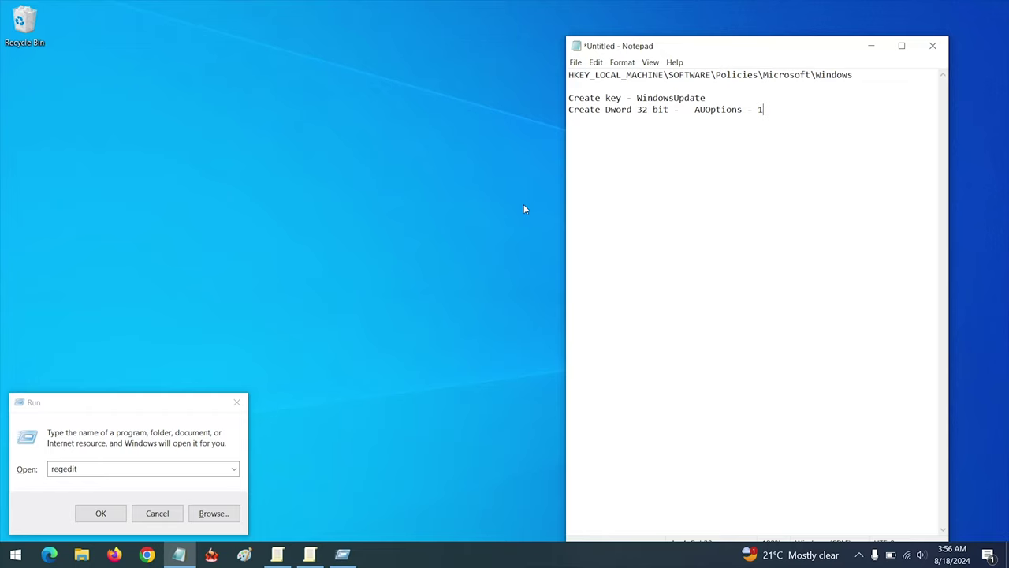
left_click(16, 554)
type("winwo")
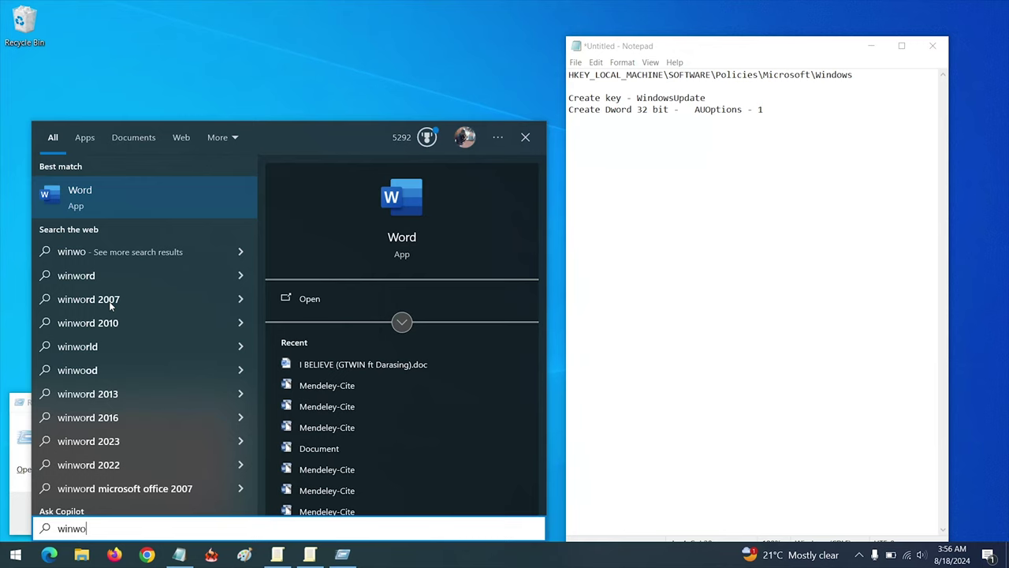
Correct the Start search to 'windows u' and open Check for updates in Settings.
key("BackSpace")
key("BackSpace")
type("dow")
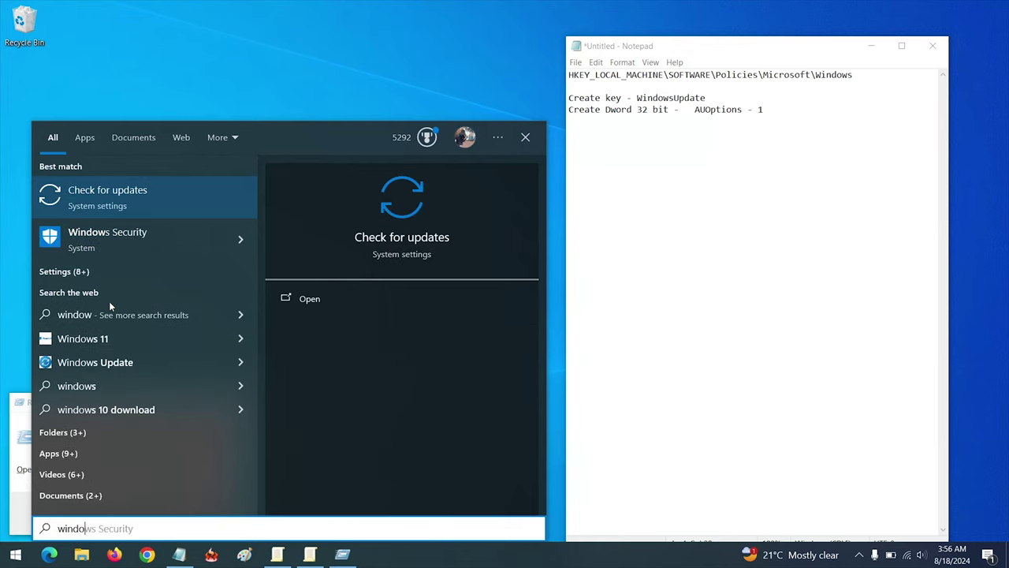
type("s u")
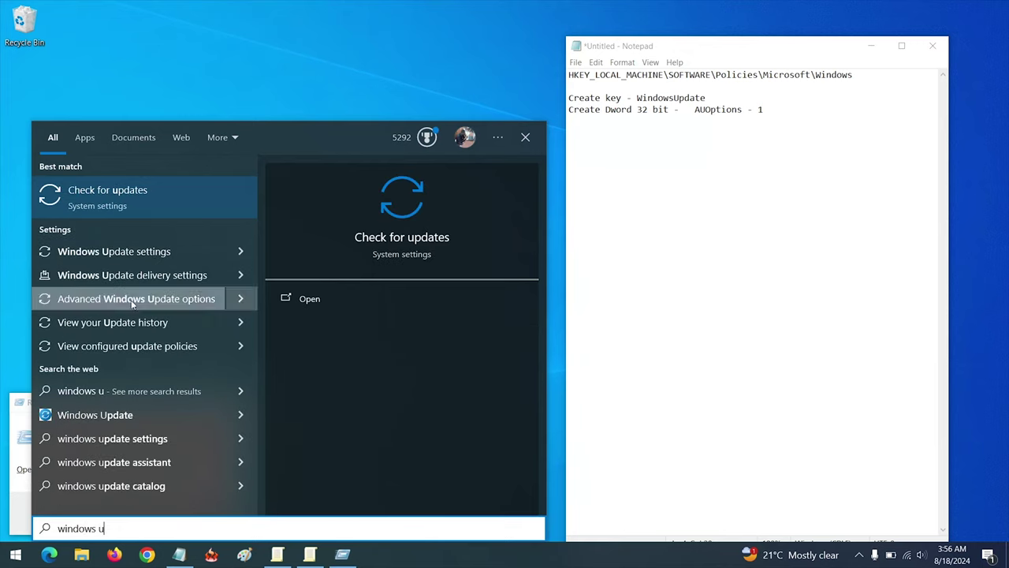
left_click(133, 197)
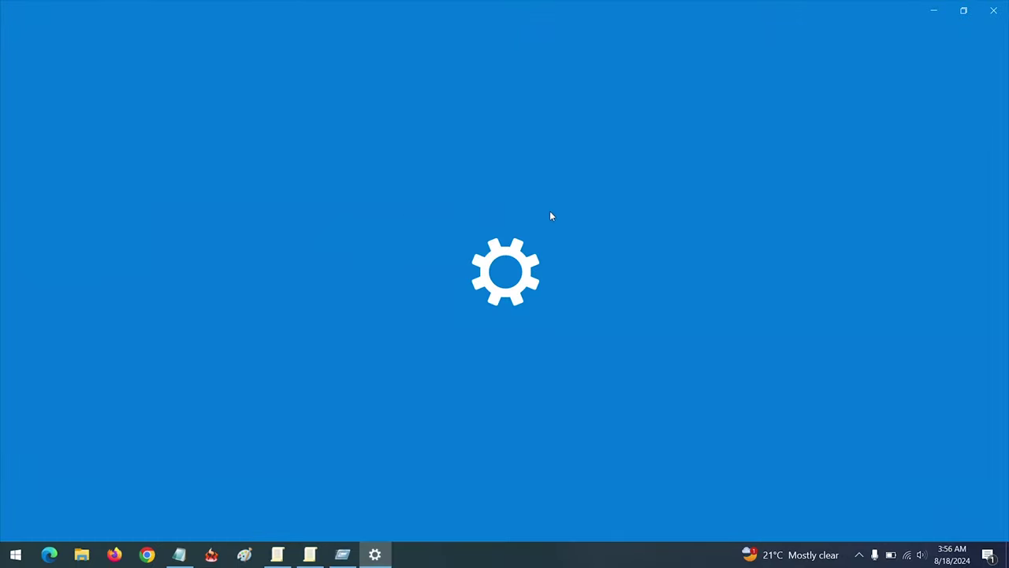